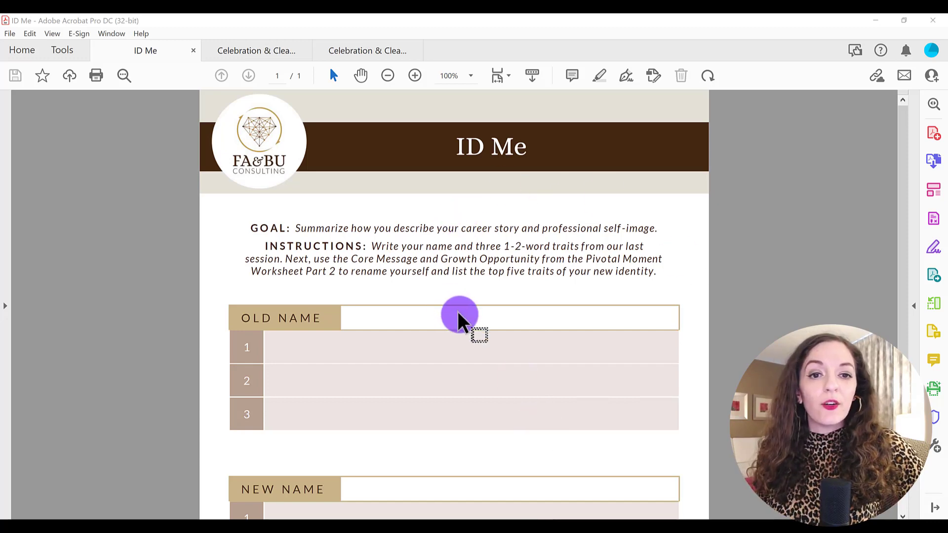
# Examine the ID Me worksheet's instructions and its Old Name and New Name tables.
pyautogui.scroll(-5, 459, 316)
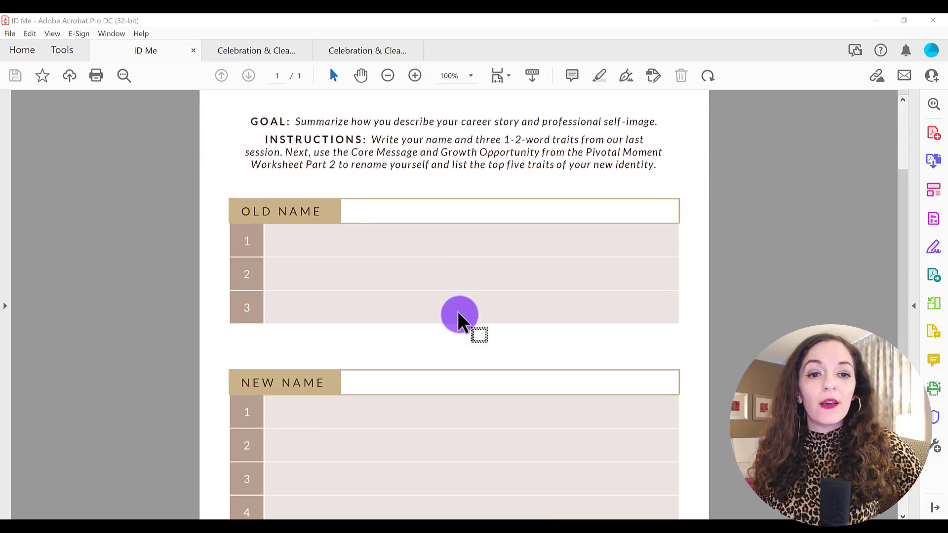
pyautogui.scroll(5, 459, 316)
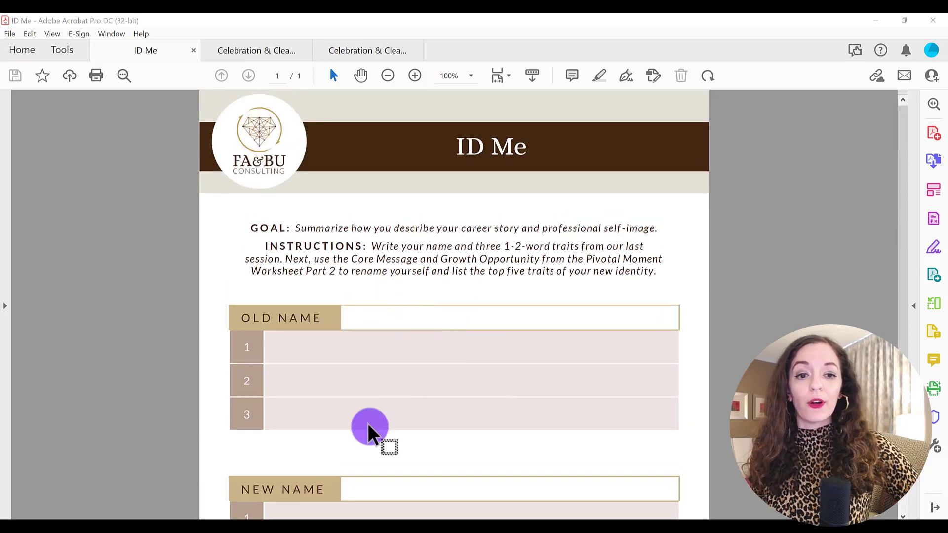
pyautogui.scroll(-1, 425, 347)
pyautogui.scroll(-3, 321, 288)
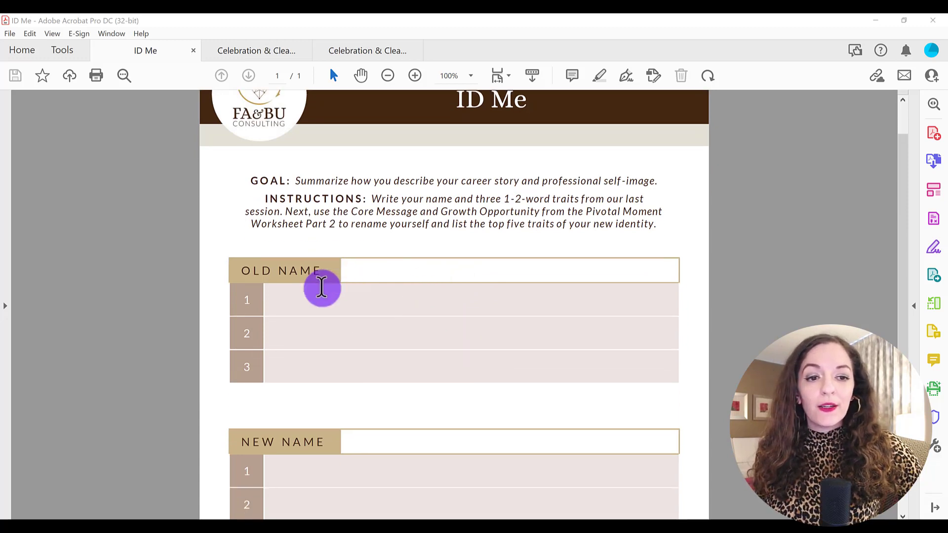
pyautogui.scroll(-1, 321, 287)
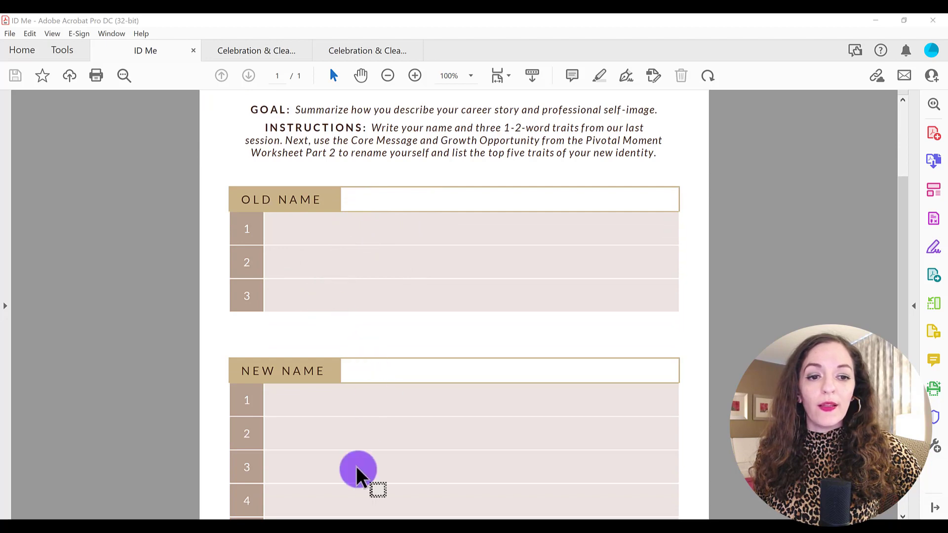
pyautogui.scroll(-2, 363, 450)
pyautogui.scroll(2, 364, 447)
pyautogui.scroll(4, 368, 449)
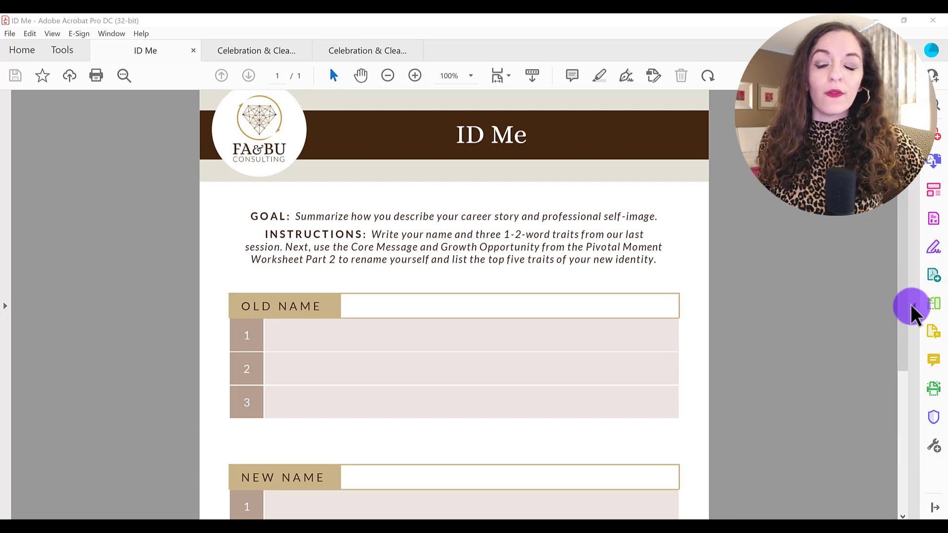
# Start Prepare Form on ID Me.pdf with automatic form field detection and review the generated fields.
pyautogui.click(912, 308)
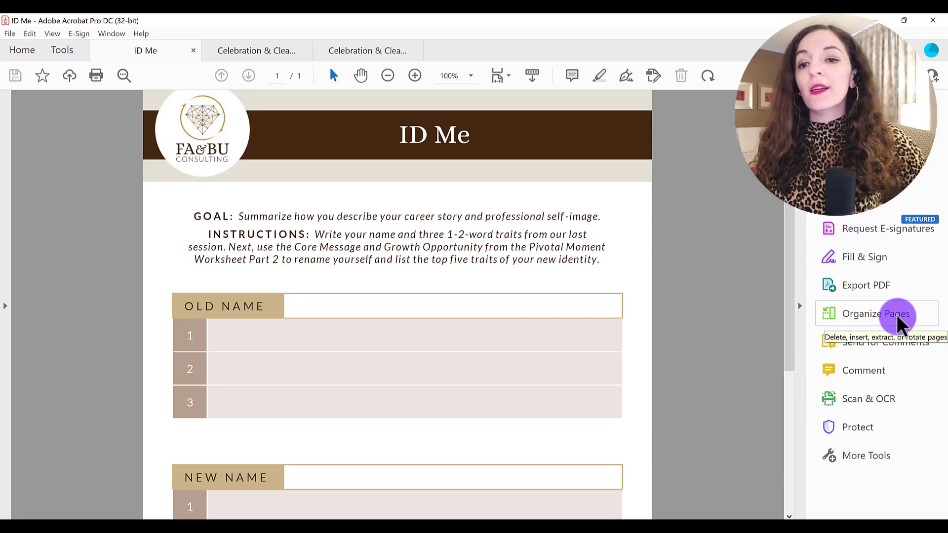
pyautogui.click(862, 462)
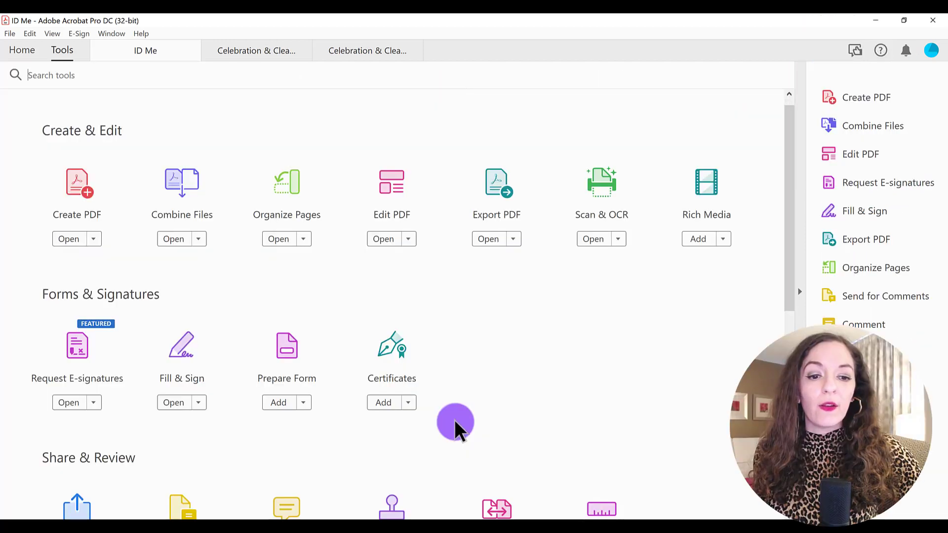
pyautogui.scroll(-3, 455, 424)
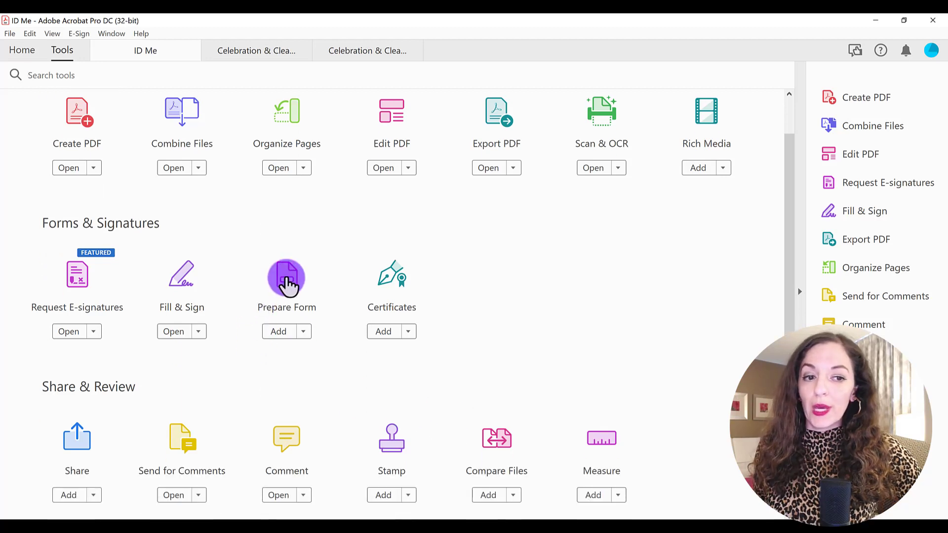
pyautogui.click(286, 278)
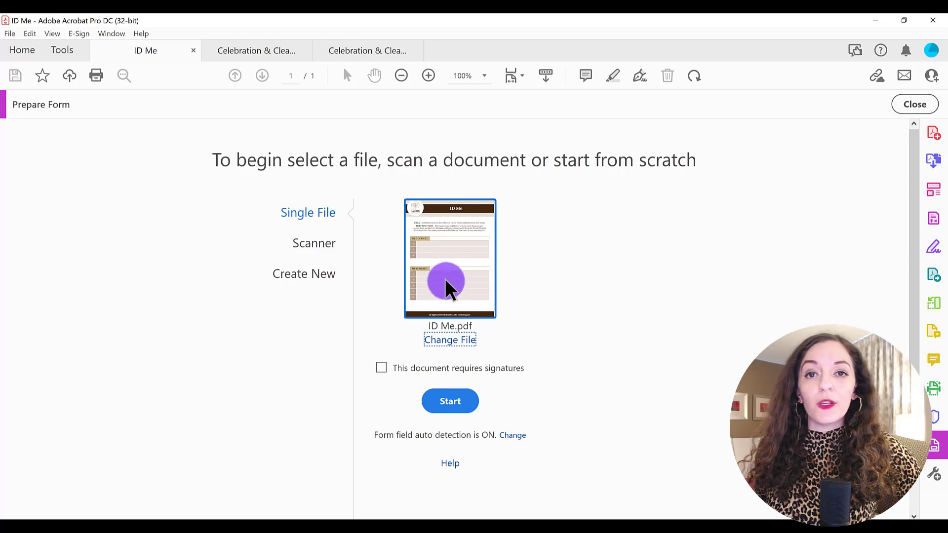
pyautogui.click(451, 403)
pyautogui.scroll(-3, 455, 406)
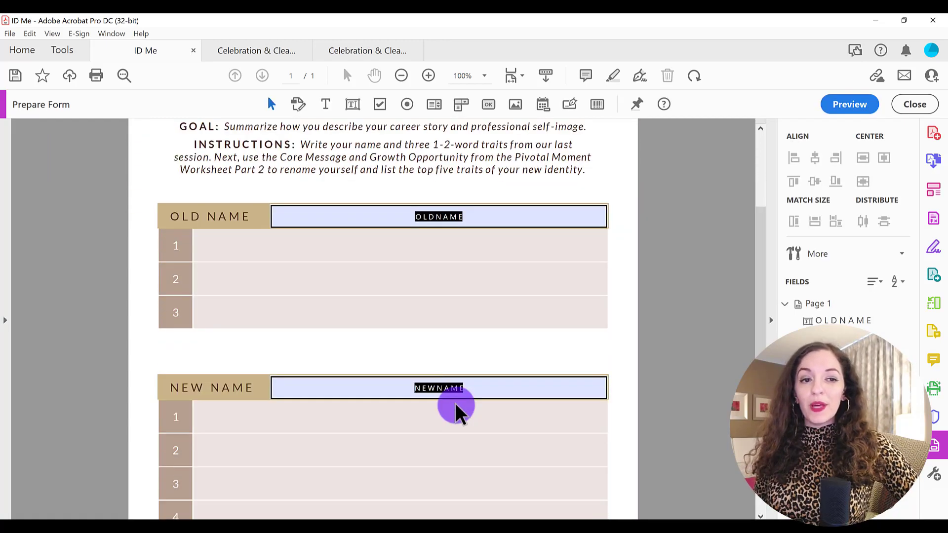
pyautogui.scroll(-2, 455, 409)
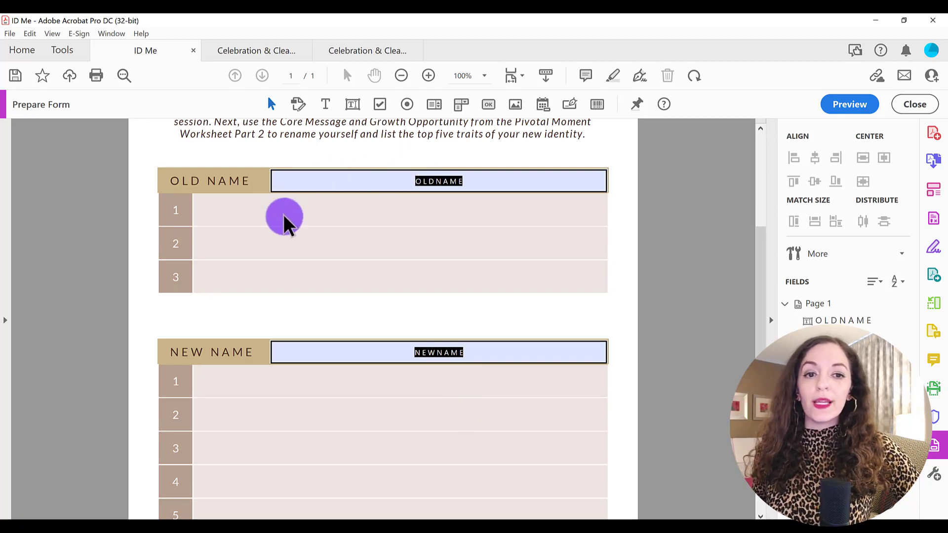
# Preview the form and test the Old Name field by entering "Hello".
pyautogui.click(839, 104)
pyautogui.click(537, 183)
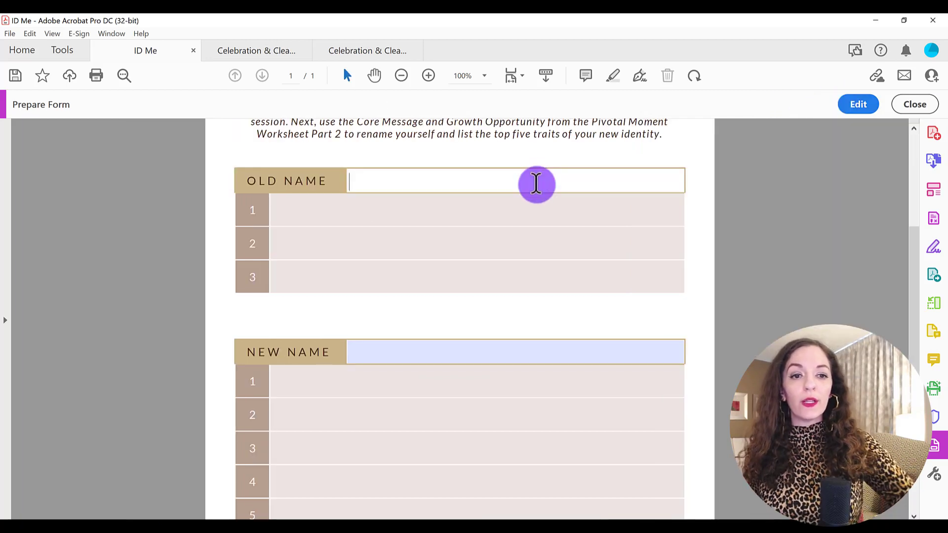
pyautogui.write('Hello ')
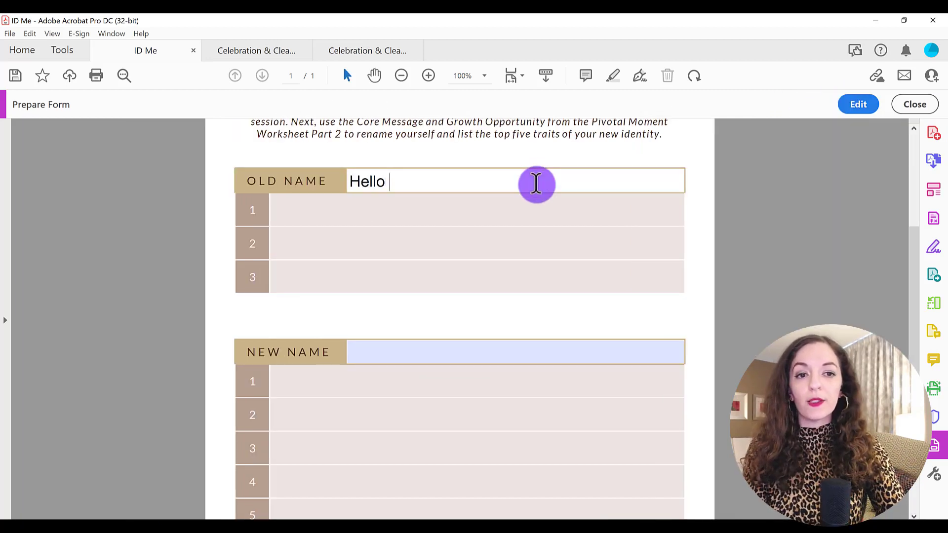
pyautogui.write('thT')
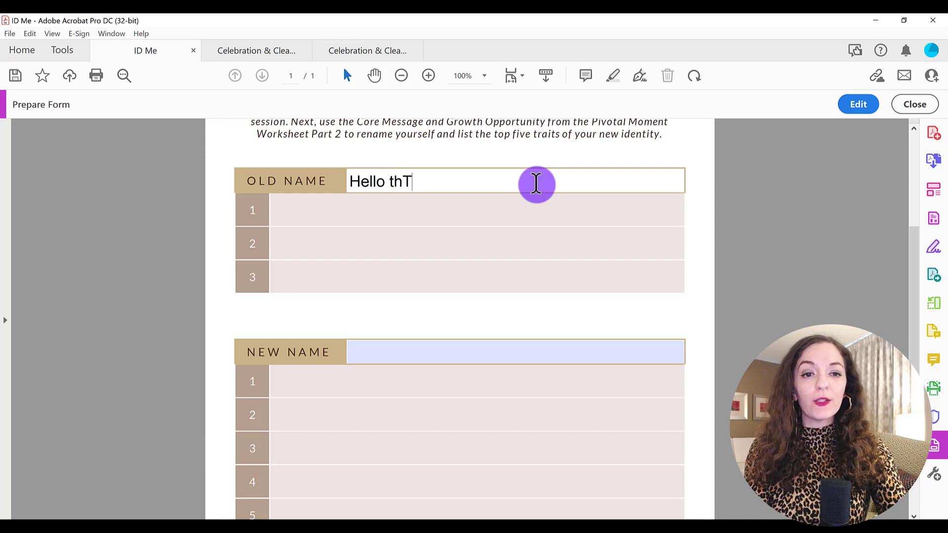
pyautogui.press('BackSpace')
pyautogui.press('BackSpace')
pyautogui.press('BackSpace')
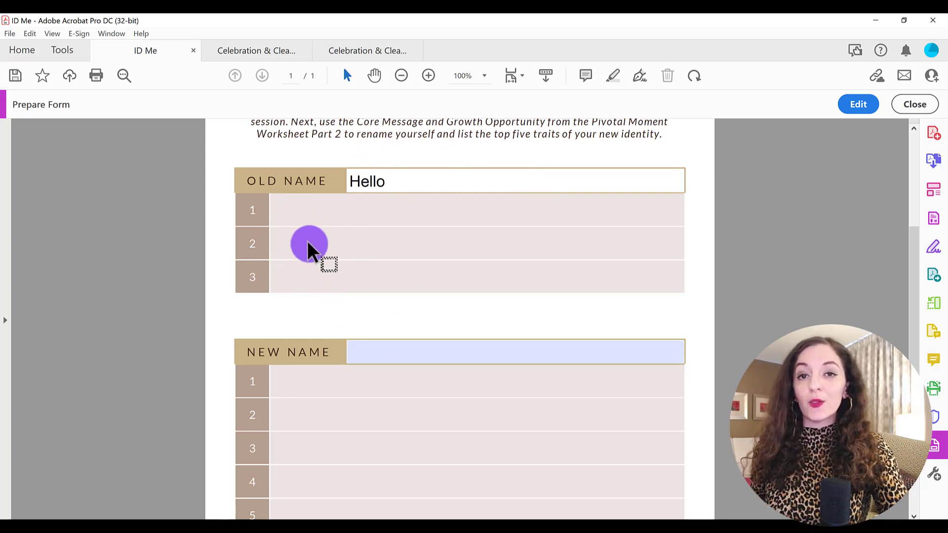
# Return to form editing and clear the tooltip in the Old Name text field's properties.
pyautogui.click(859, 104)
pyautogui.click(451, 186)
pyautogui.click(340, 194)
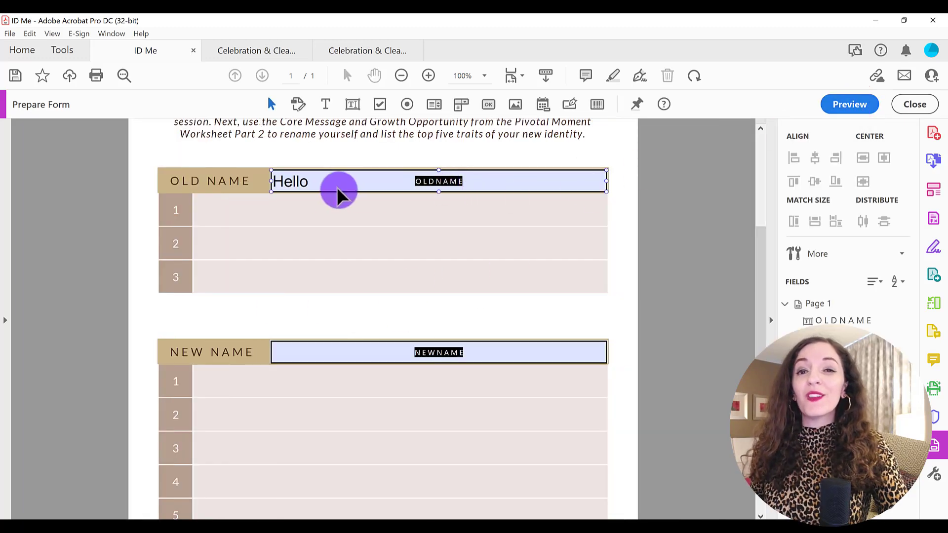
pyautogui.click(222, 217)
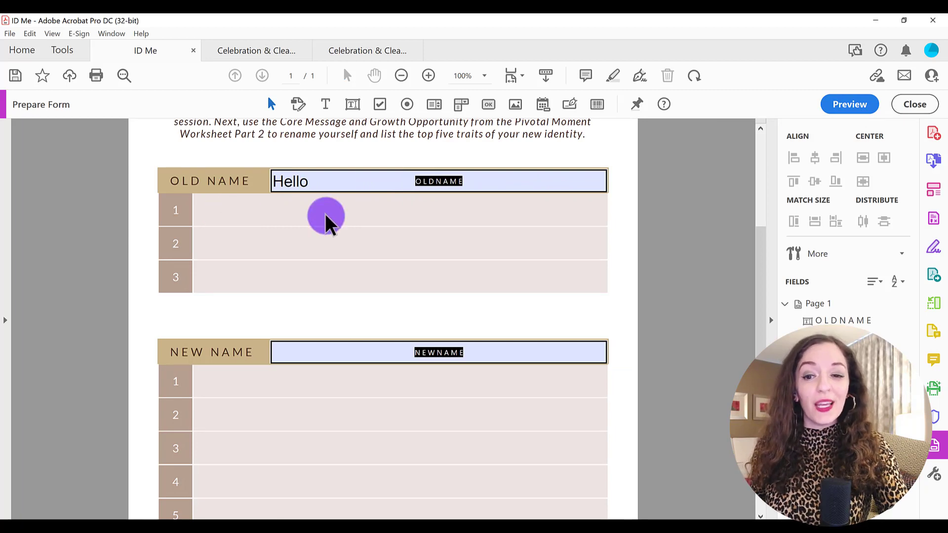
pyautogui.click(362, 180)
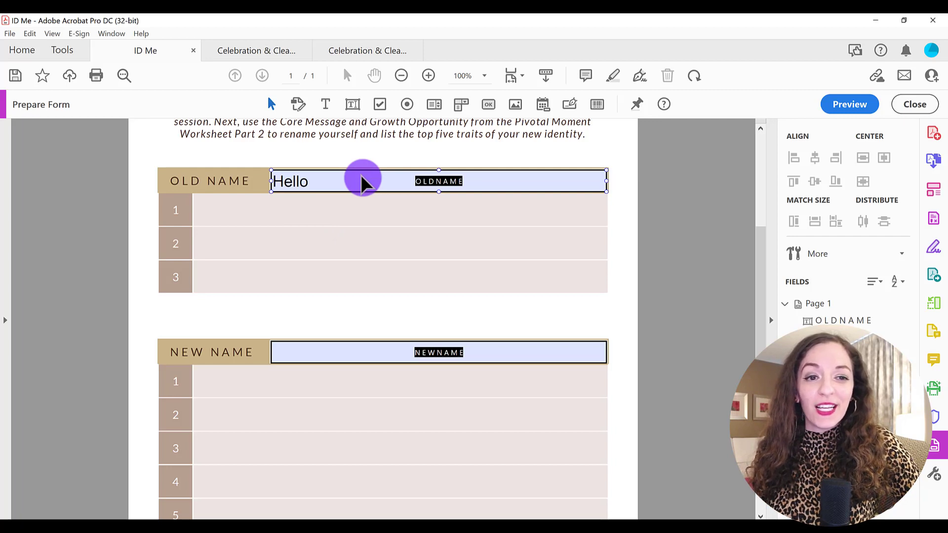
pyautogui.doubleClick(362, 181)
pyautogui.moveTo(776, 23); pyautogui.dragTo(544, 146)
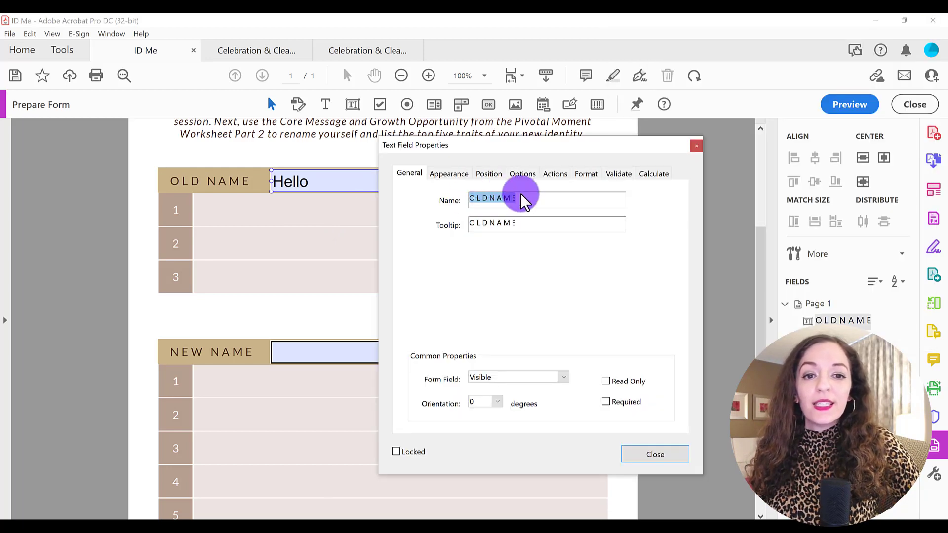
pyautogui.click(498, 200)
pyautogui.doubleClick(493, 200)
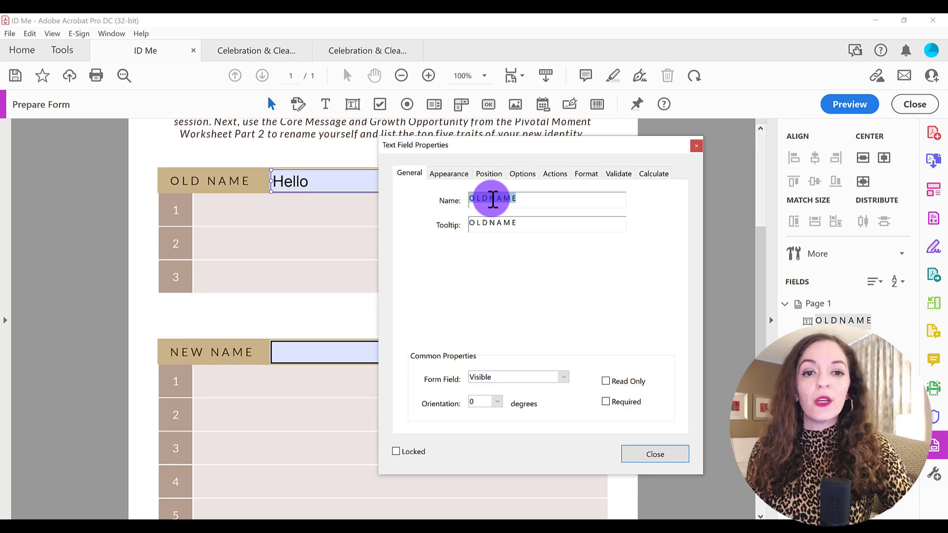
pyautogui.click(522, 226)
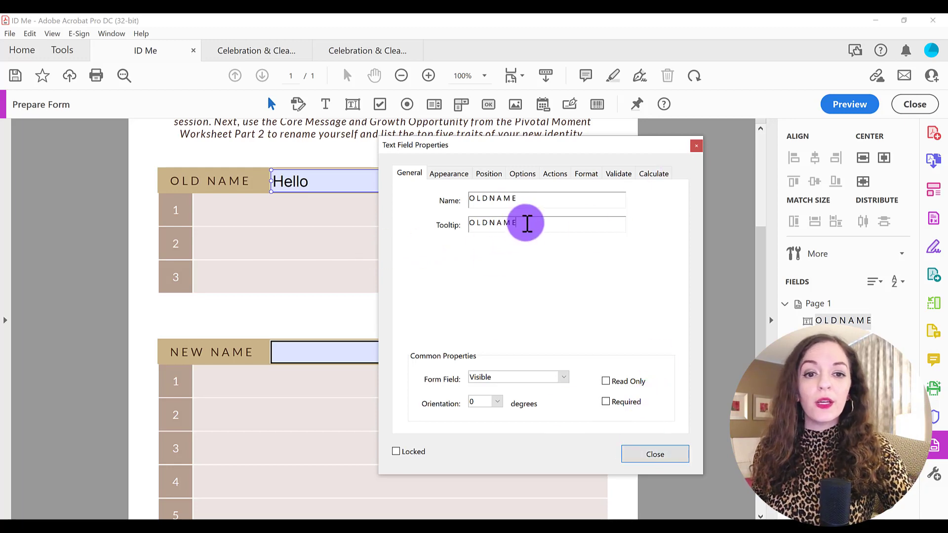
pyautogui.moveTo(525, 223); pyautogui.dragTo(435, 225)
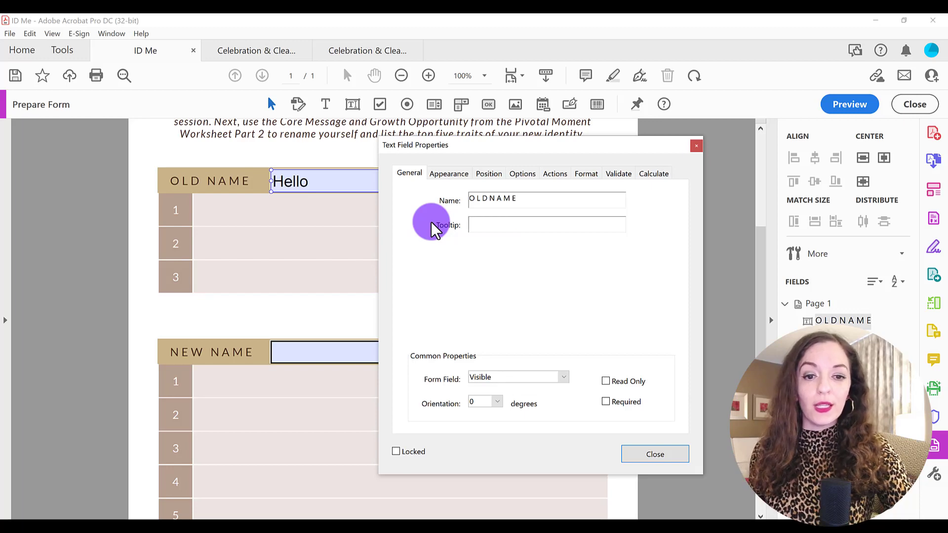
# Set the Old Name field's font size to 10 and close its properties.
pyautogui.click(449, 174)
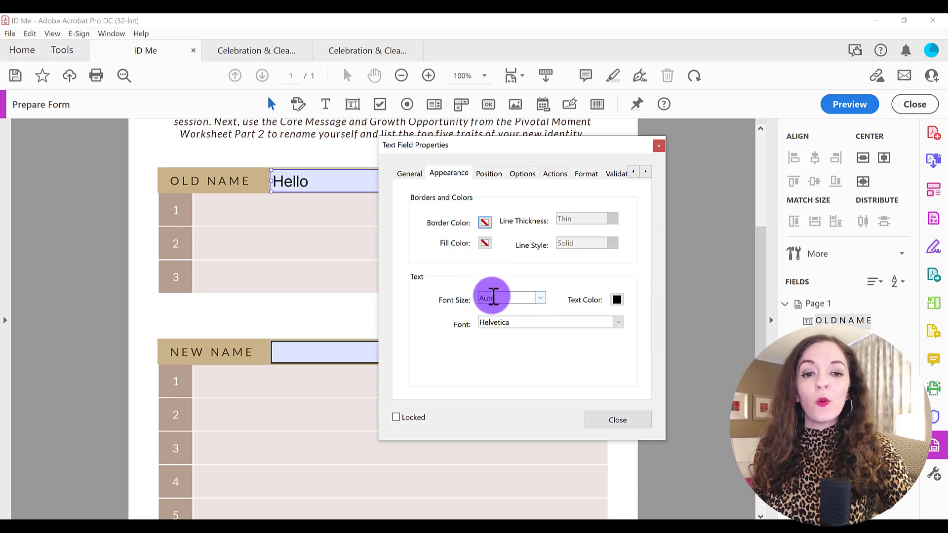
pyautogui.click(541, 298)
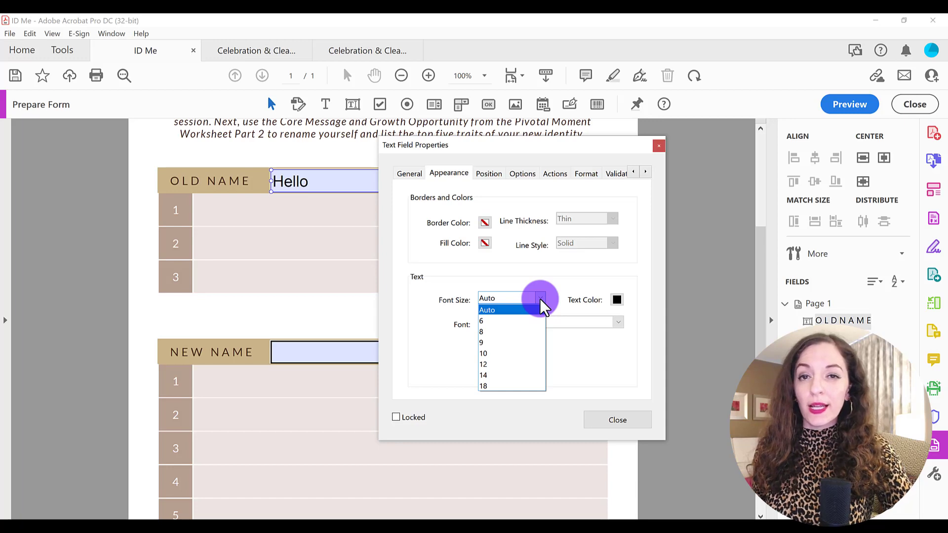
pyautogui.click(493, 353)
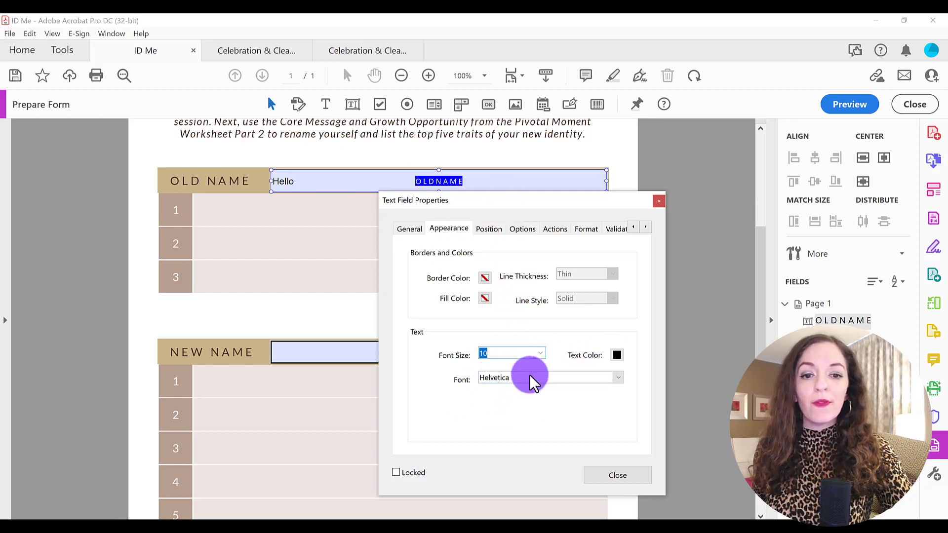
pyautogui.click(612, 476)
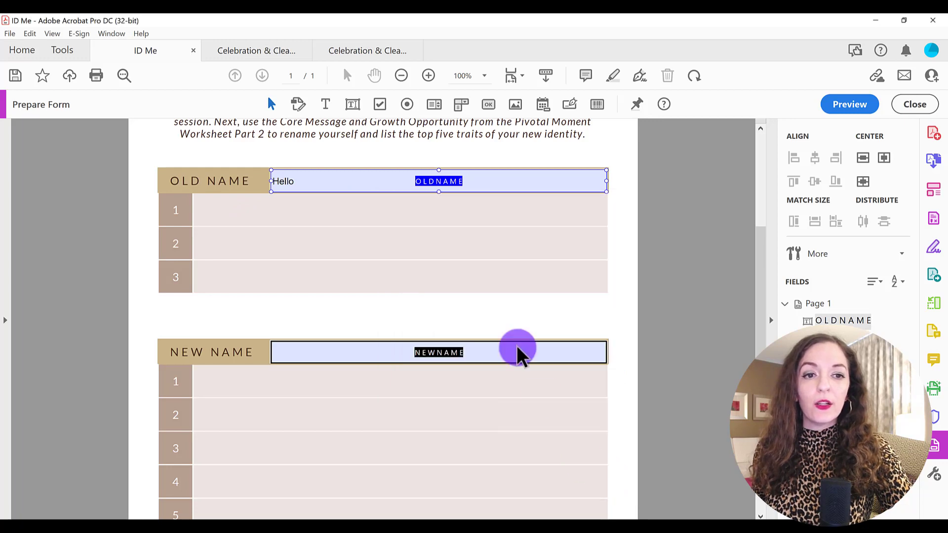
# Preview the form and test the Old Name field by adding ", my name is" after Hello.
pyautogui.click(850, 104)
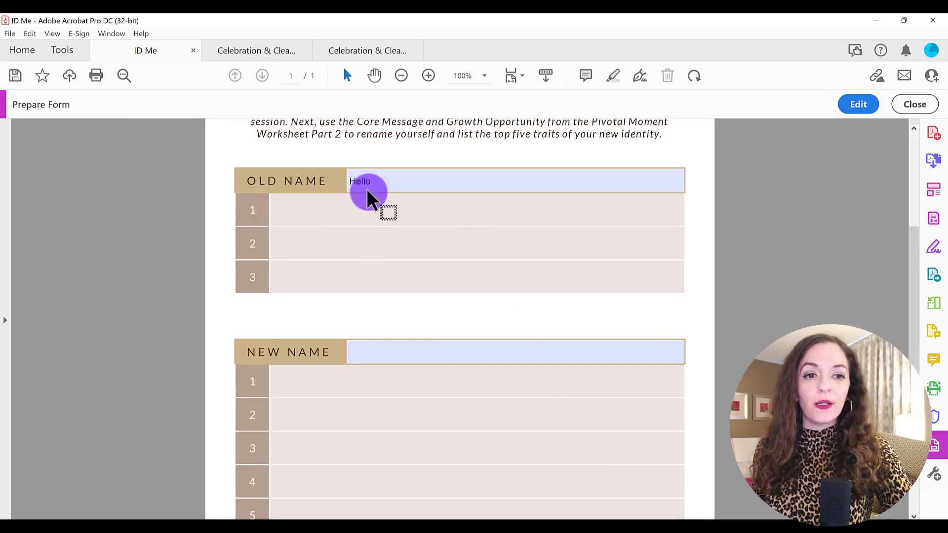
pyautogui.click(376, 182)
pyautogui.write(', my name is')
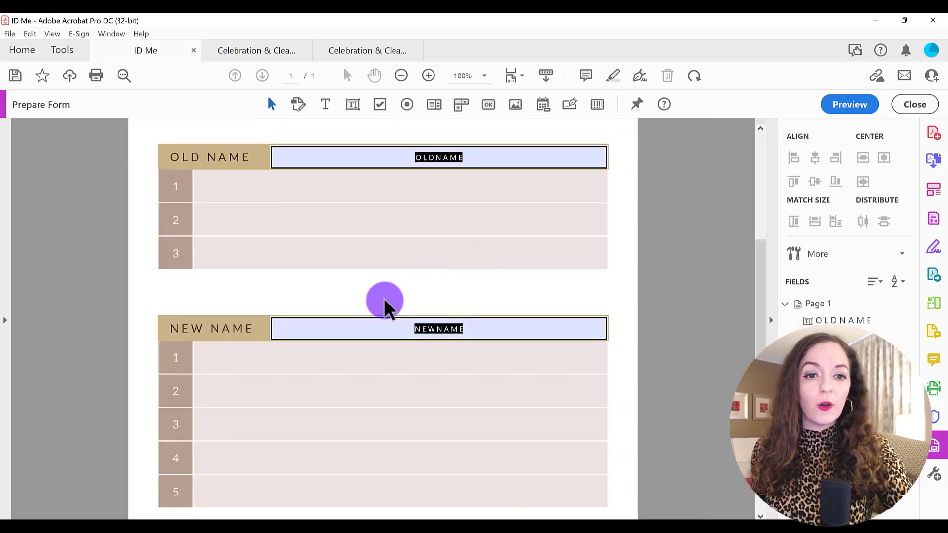
# Set the New Name text field's font size to 10 and clear its tooltip.
pyautogui.doubleClick(360, 330)
pyautogui.click(514, 172)
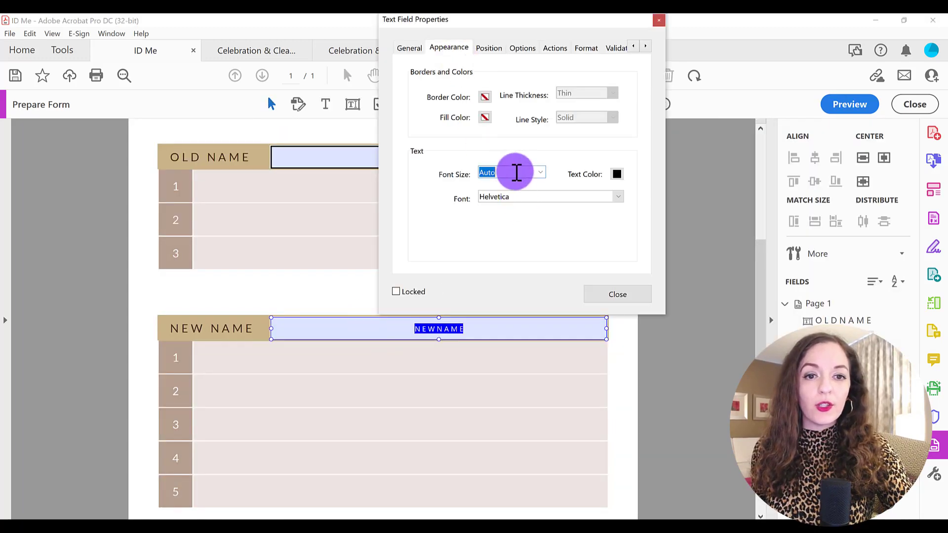
pyautogui.click(541, 173)
pyautogui.click(494, 233)
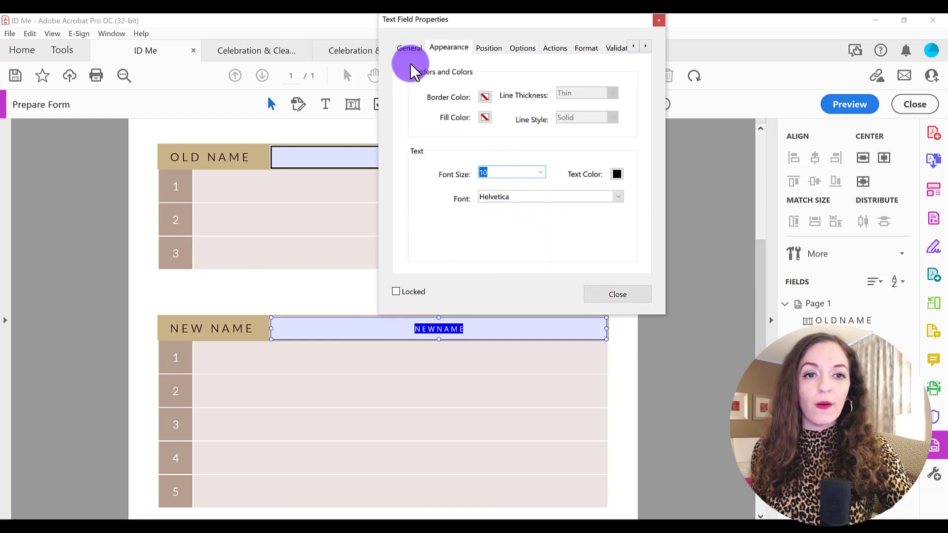
pyautogui.click(409, 47)
pyautogui.moveTo(528, 96); pyautogui.dragTo(445, 106)
pyautogui.press('BackSpace')
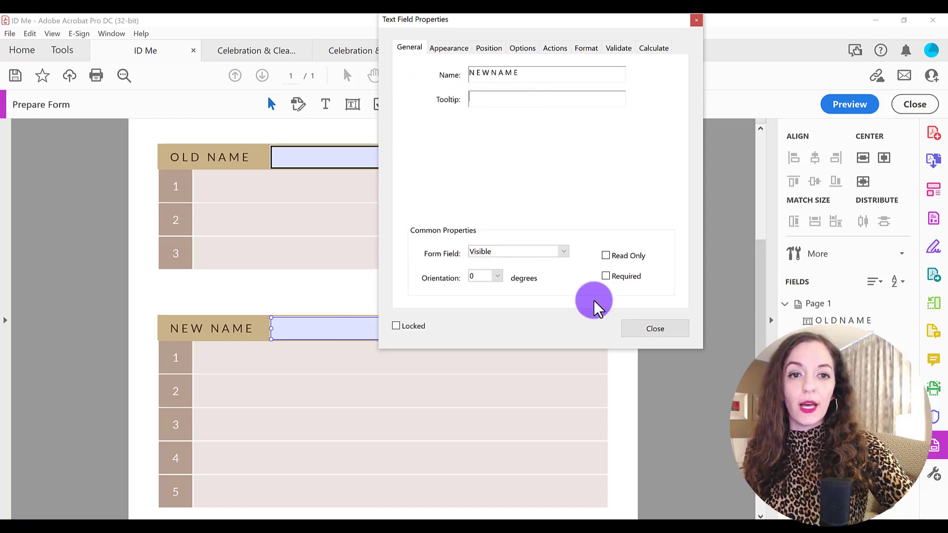
pyautogui.click(642, 329)
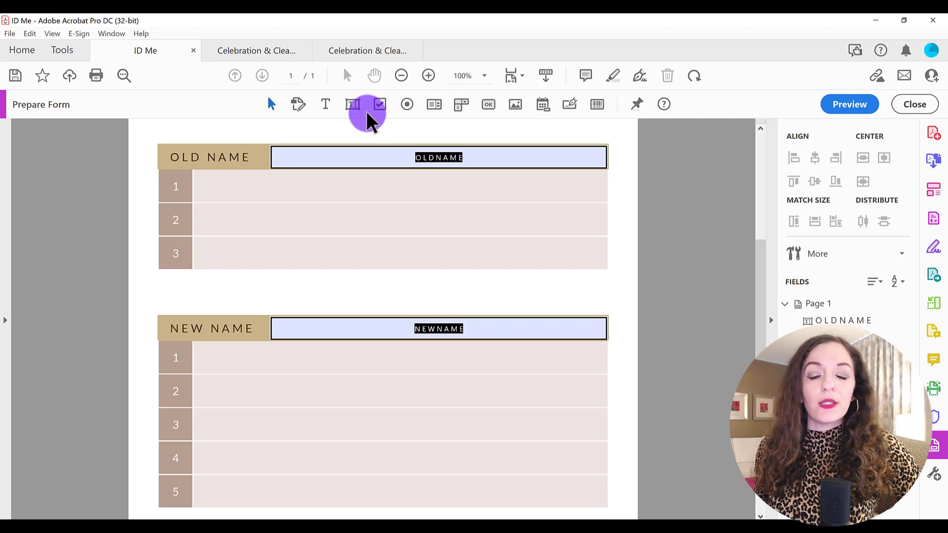
pyautogui.click(304, 160)
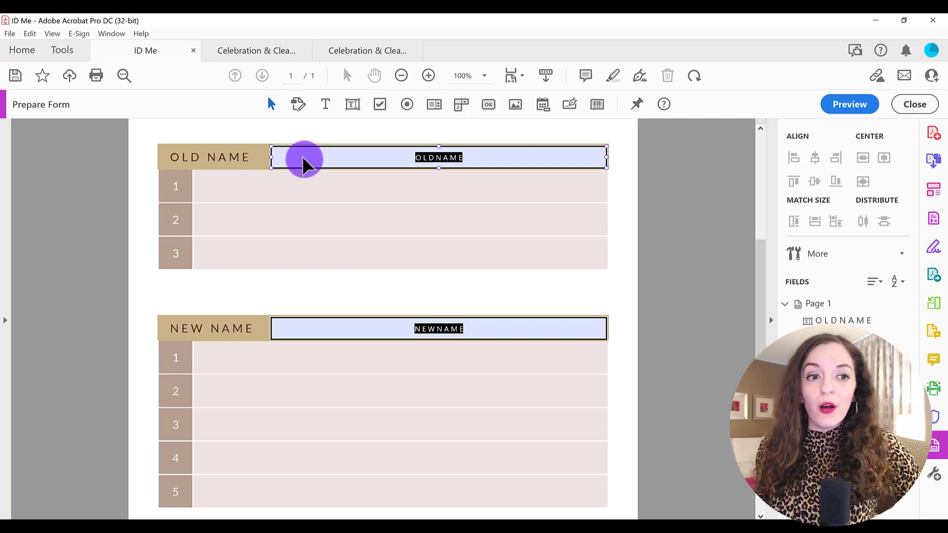
pyautogui.click(217, 200)
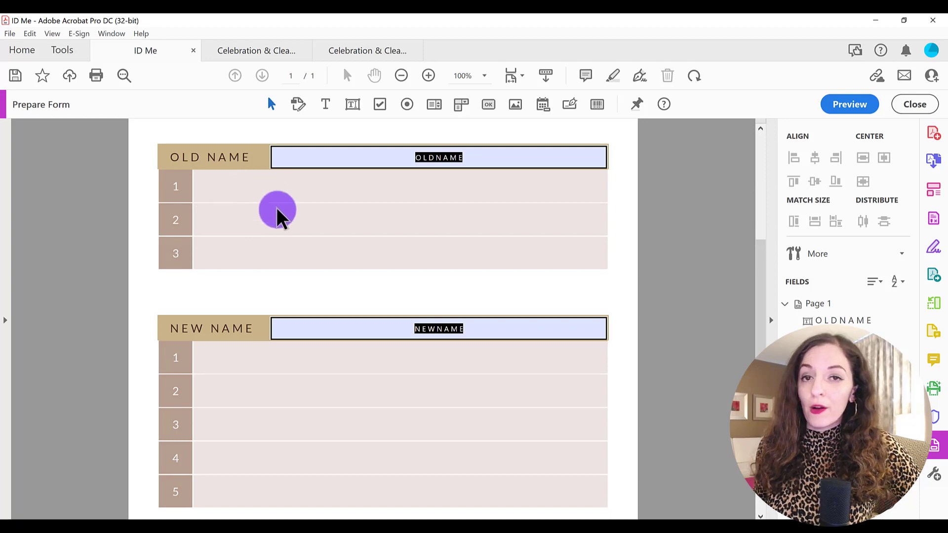
# Add a text field in row 1 of the Old Name table and stretch it to fill the row's full width and height.
pyautogui.click(352, 103)
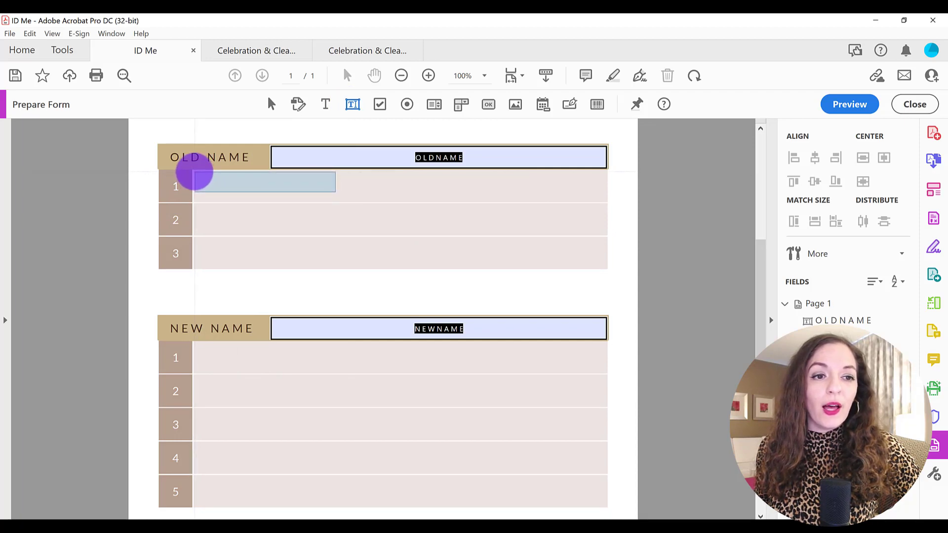
pyautogui.click(195, 173)
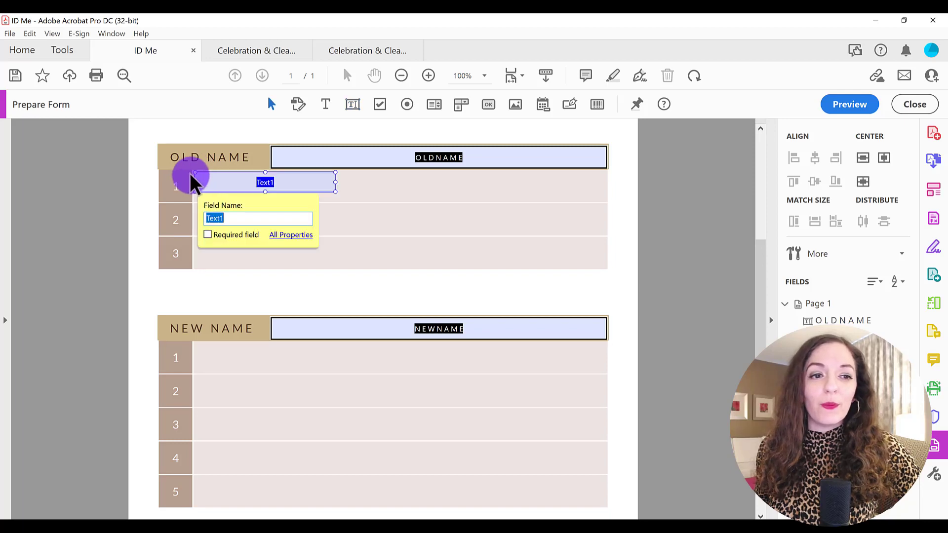
pyautogui.click(429, 75)
pyautogui.click(429, 75)
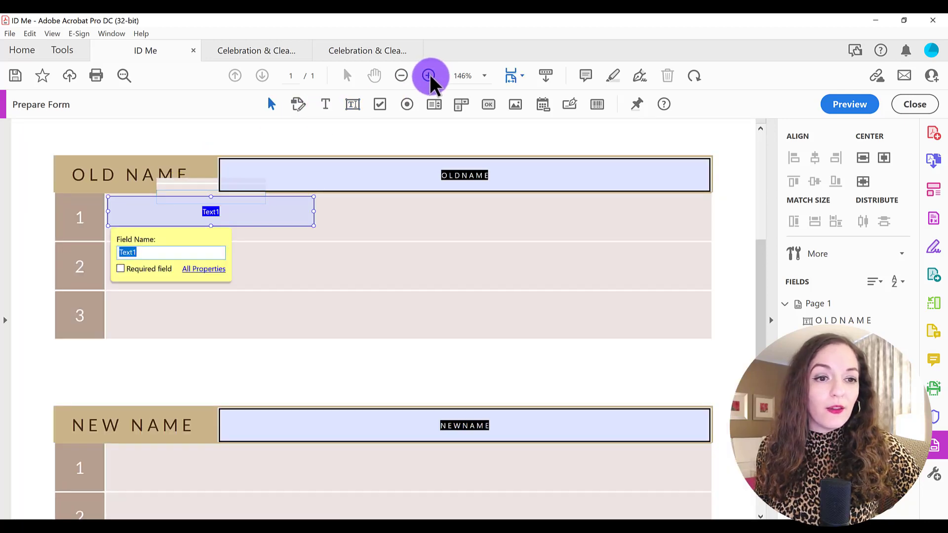
pyautogui.click(429, 75)
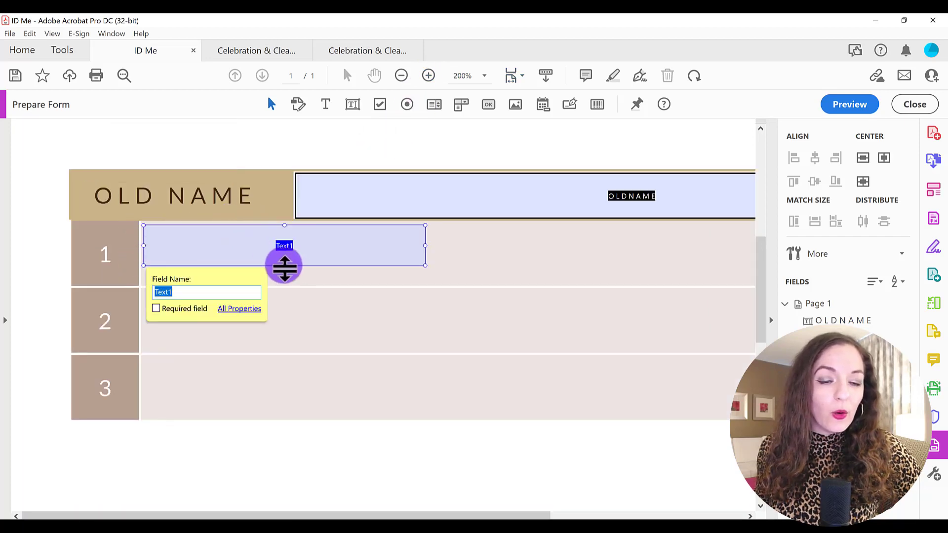
pyautogui.moveTo(284, 266); pyautogui.dragTo(284, 283)
pyautogui.moveTo(425, 253); pyautogui.dragTo(727, 254)
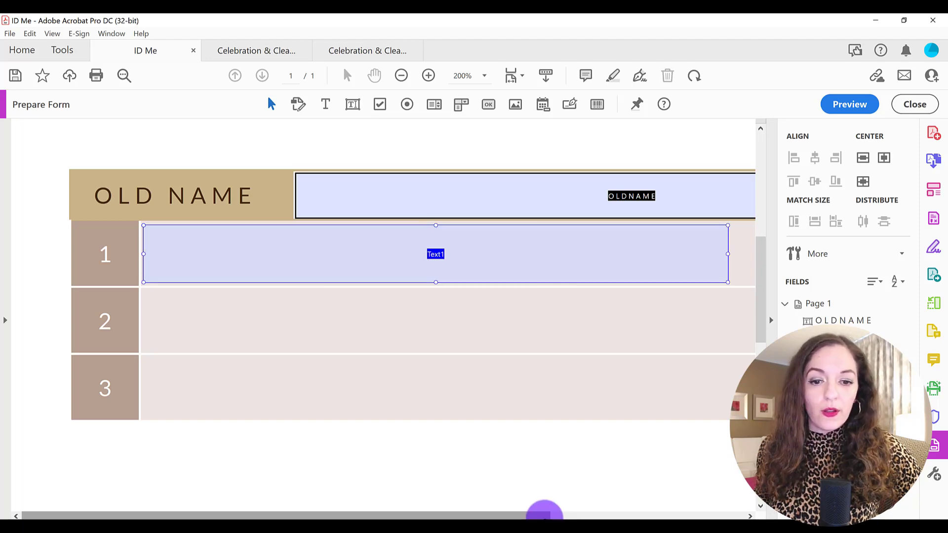
pyautogui.moveTo(544, 513); pyautogui.dragTo(747, 489)
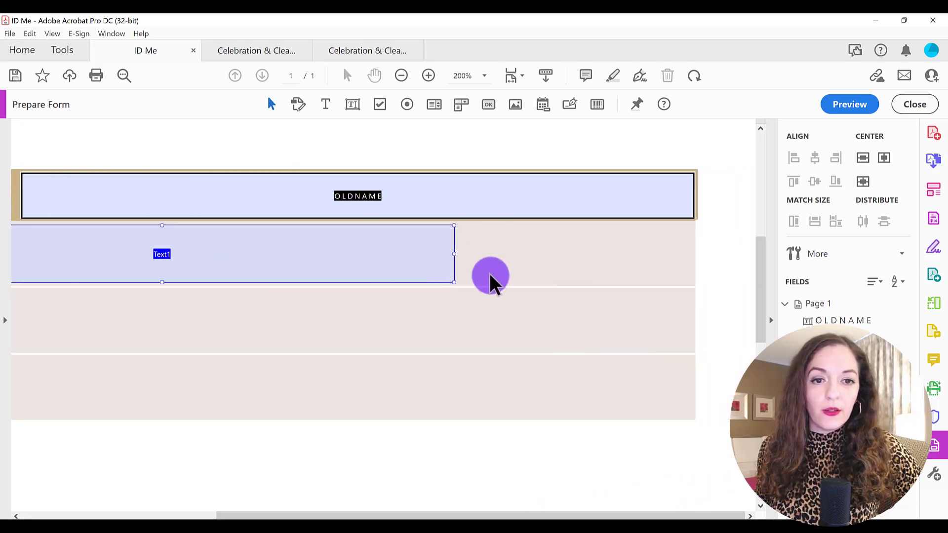
pyautogui.moveTo(452, 254); pyautogui.dragTo(690, 253)
# Rename the new text field in Old Name row 1 as 1 and set its font size to 10.
pyautogui.click(404, 71)
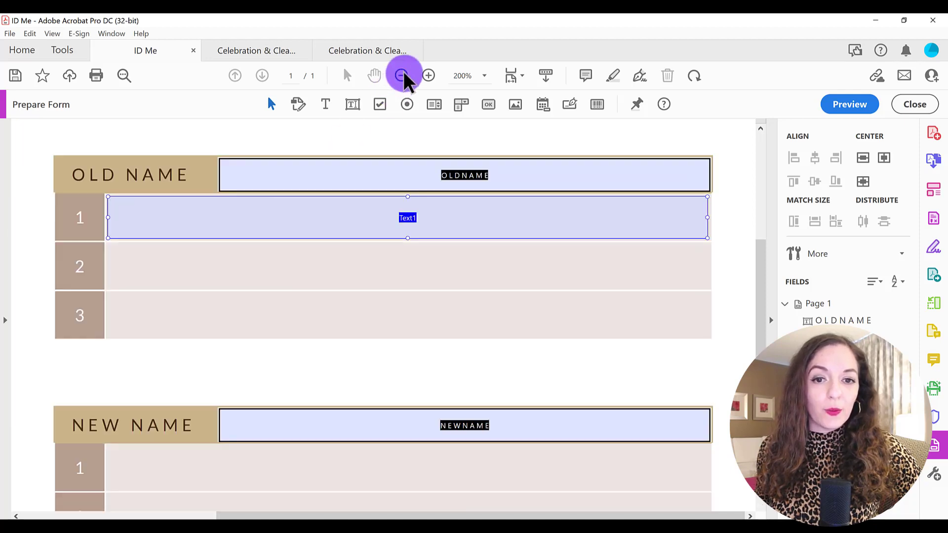
pyautogui.doubleClick(268, 217)
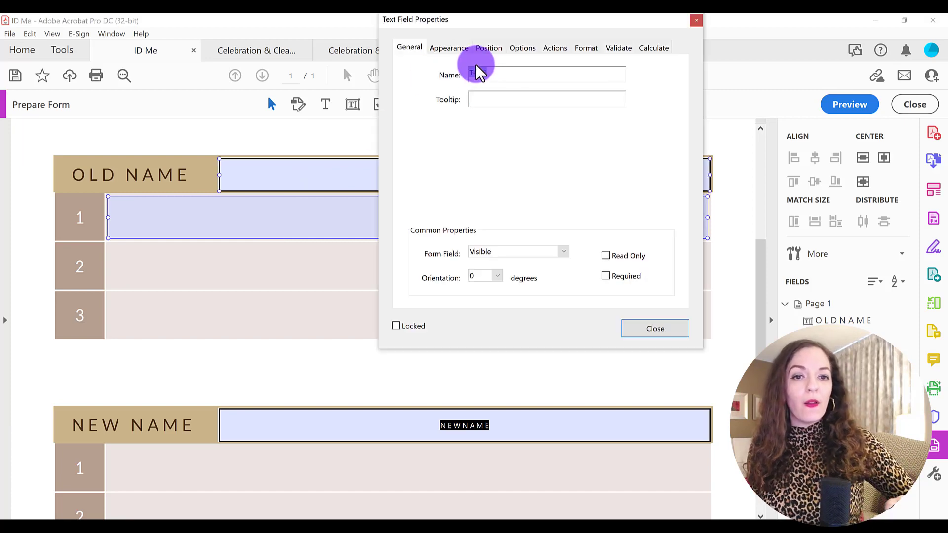
pyautogui.moveTo(490, 71); pyautogui.dragTo(460, 72)
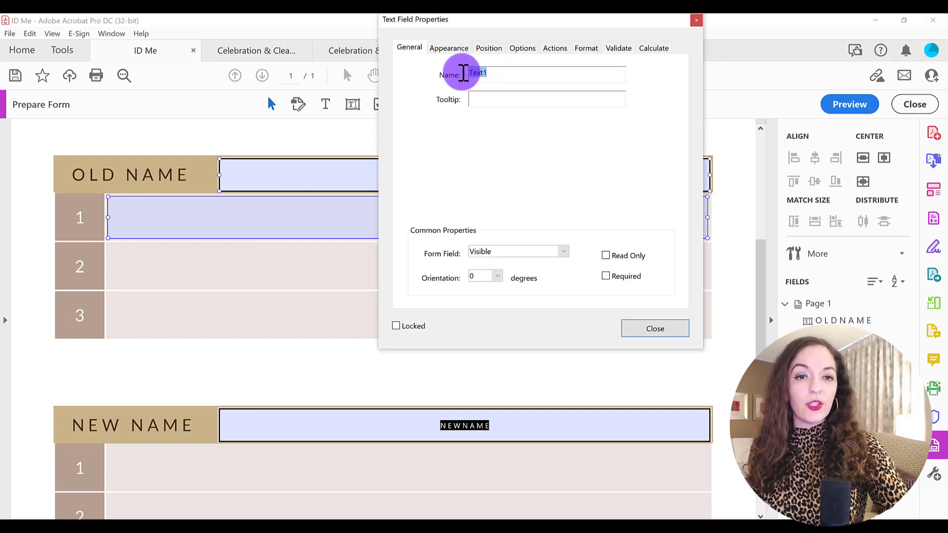
pyautogui.write('1')
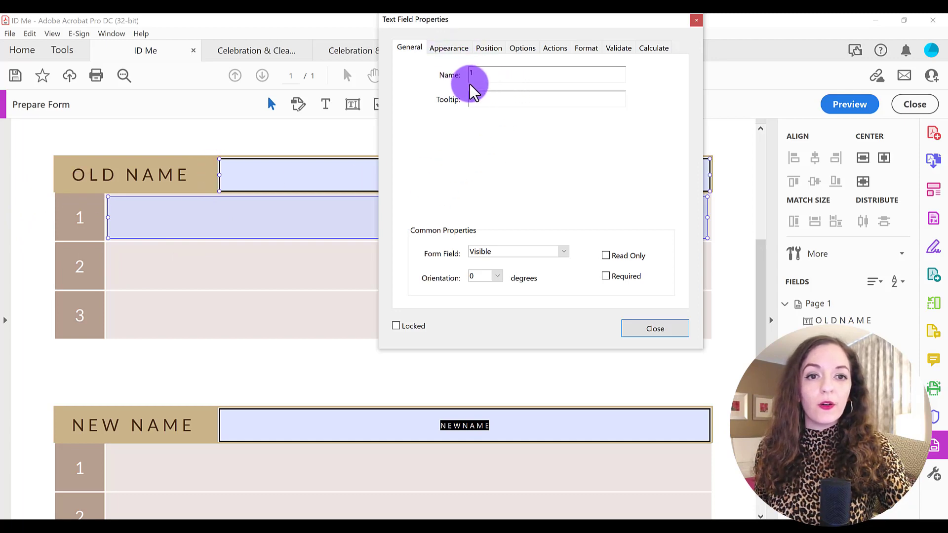
pyautogui.click(452, 51)
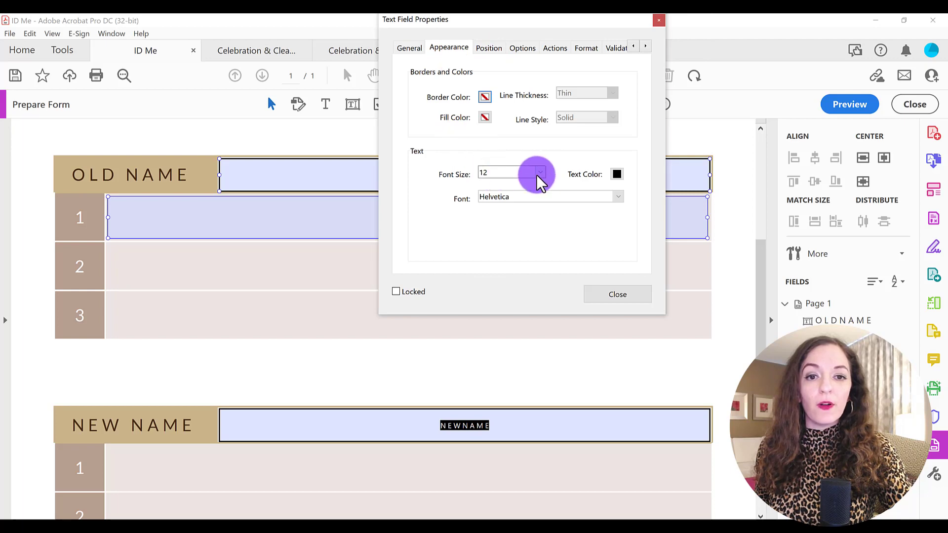
pyautogui.click(540, 172)
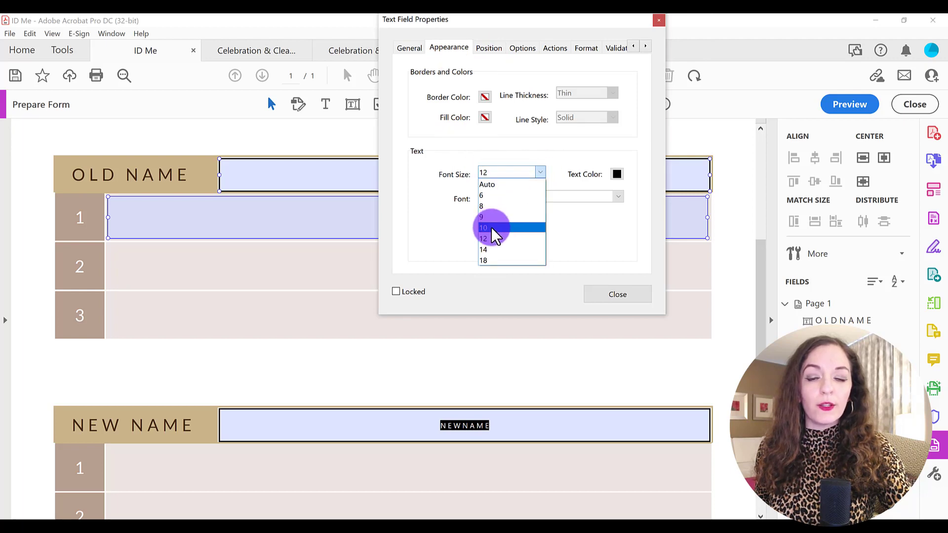
pyautogui.click(490, 227)
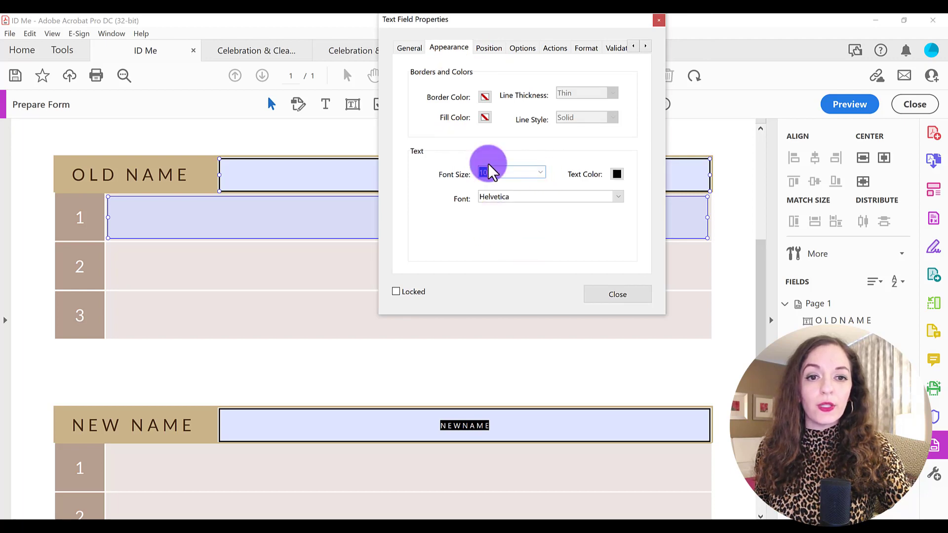
# Enable multi-line text for the Old Name row 1 field and close its properties.
pyautogui.click(490, 47)
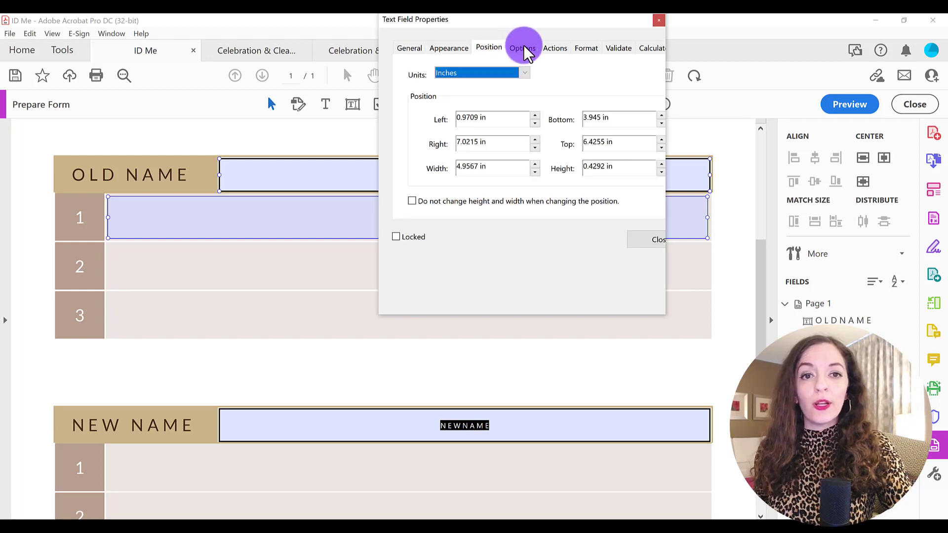
pyautogui.click(524, 47)
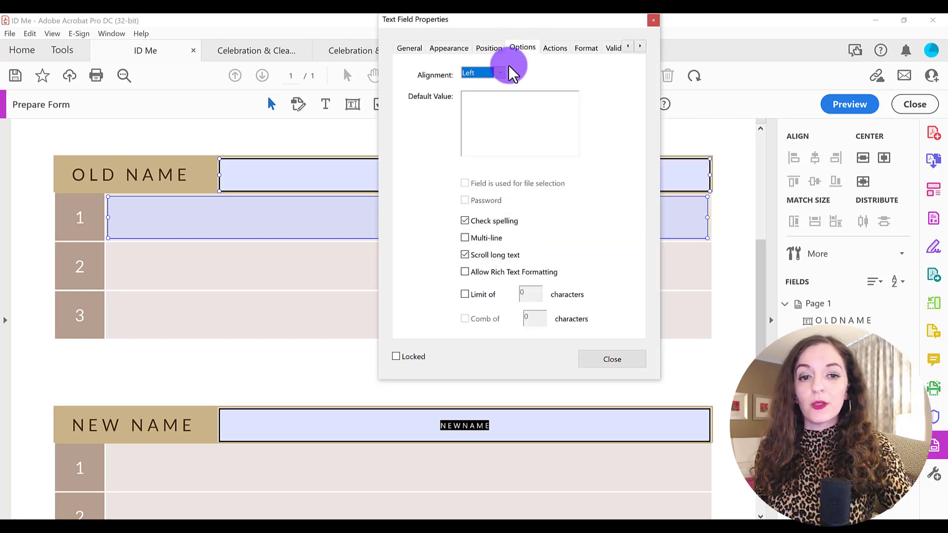
pyautogui.click(465, 238)
pyautogui.click(599, 359)
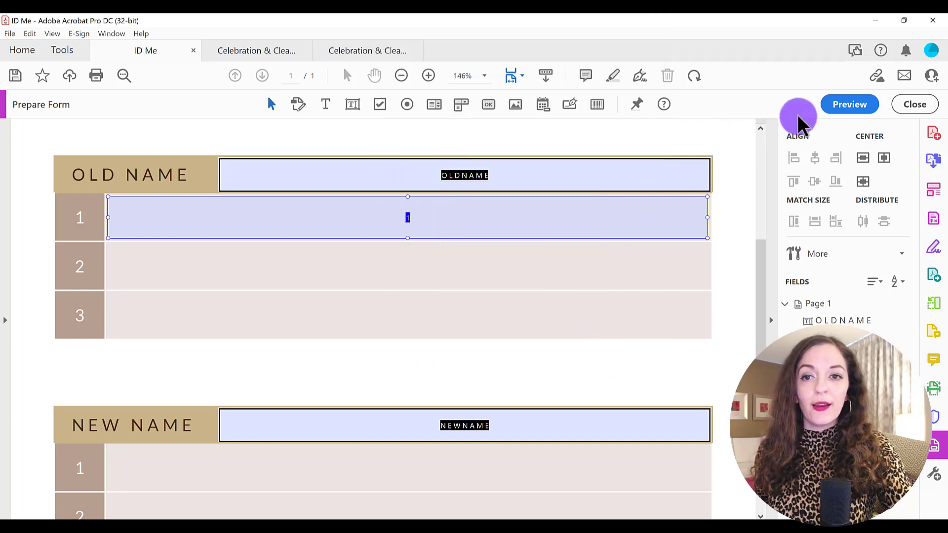
# Preview the form, enter "fwi o;FJIOEW jifo wajif ;a" in the Old Name row 1 field and select that text.
pyautogui.click(829, 104)
pyautogui.click(398, 235)
pyautogui.write('fwi o;FJl')
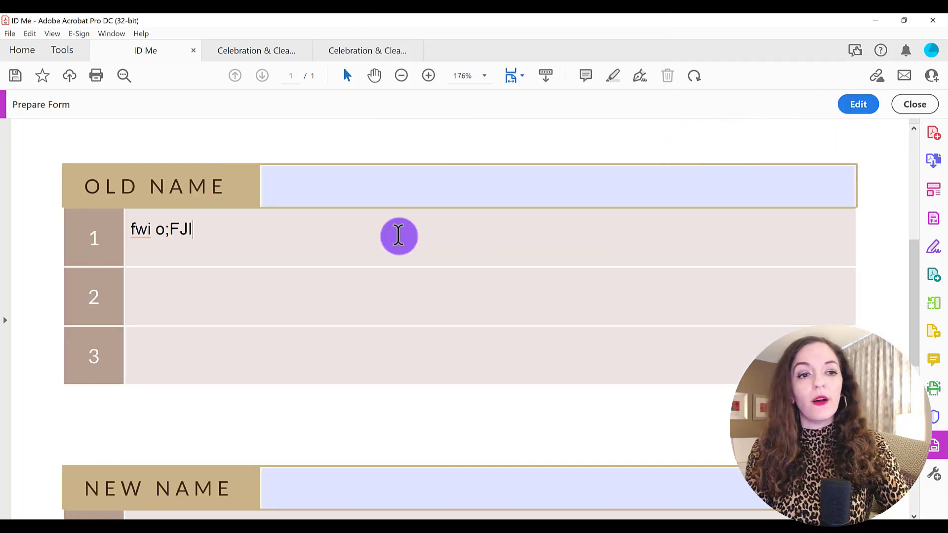
pyautogui.write('OEW jifo wajif ;a')
pyautogui.hotkey('ctrl', 'a')
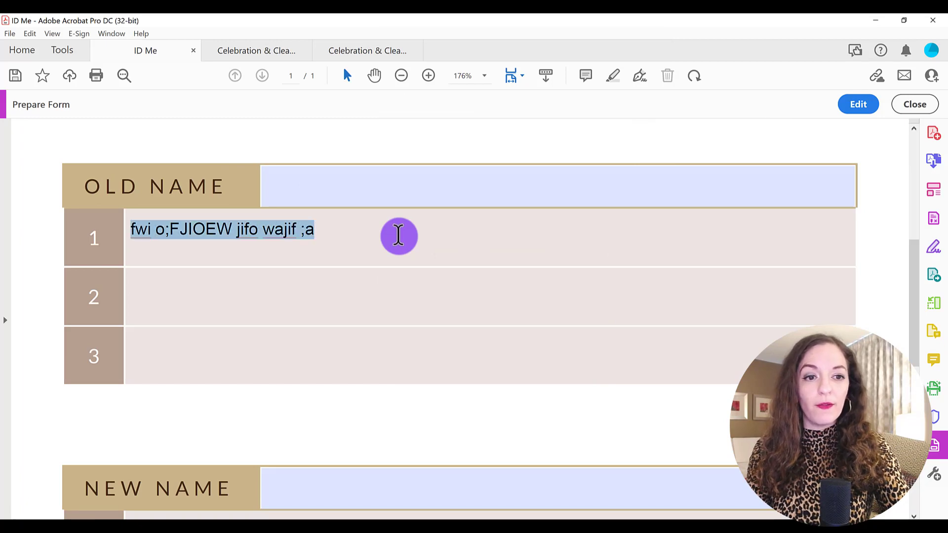
# Paste the sample text repeatedly into the Old Name row 1 field until it overflows the box.
pyautogui.click(399, 236)
pyautogui.hotkey('ctrl', 'v')
pyautogui.hotkey('ctrl', 'v')
pyautogui.hotkey('ctrl', 'v')
pyautogui.hotkey('ctrl', 'v')
pyautogui.hotkey('ctrl', 'v')
pyautogui.hotkey('ctrl', 'v')
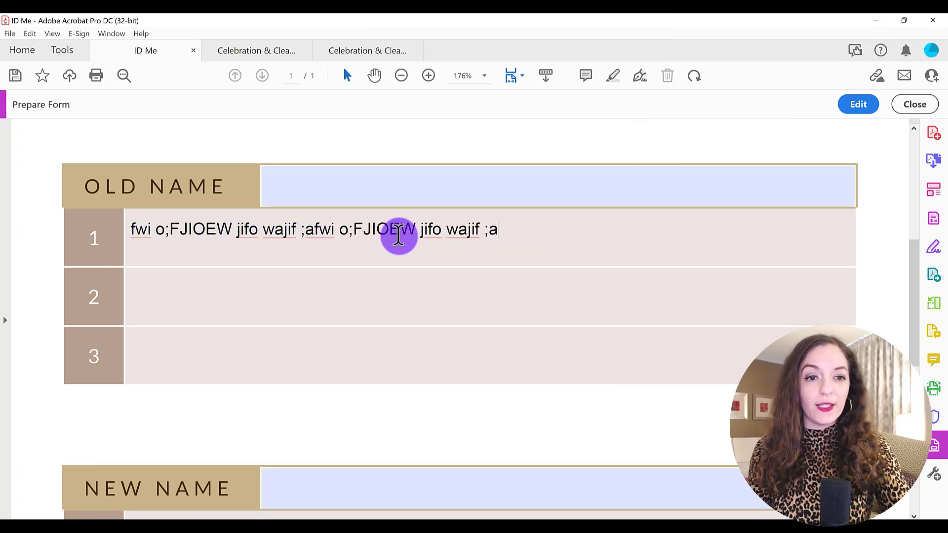
pyautogui.hotkey('ctrl', 'v')
pyautogui.hotkey('ctrl', 'v')
pyautogui.hotkey('ctrl', 'v')
pyautogui.hotkey('ctrl', 'v')
pyautogui.hotkey('ctrl', 'v')
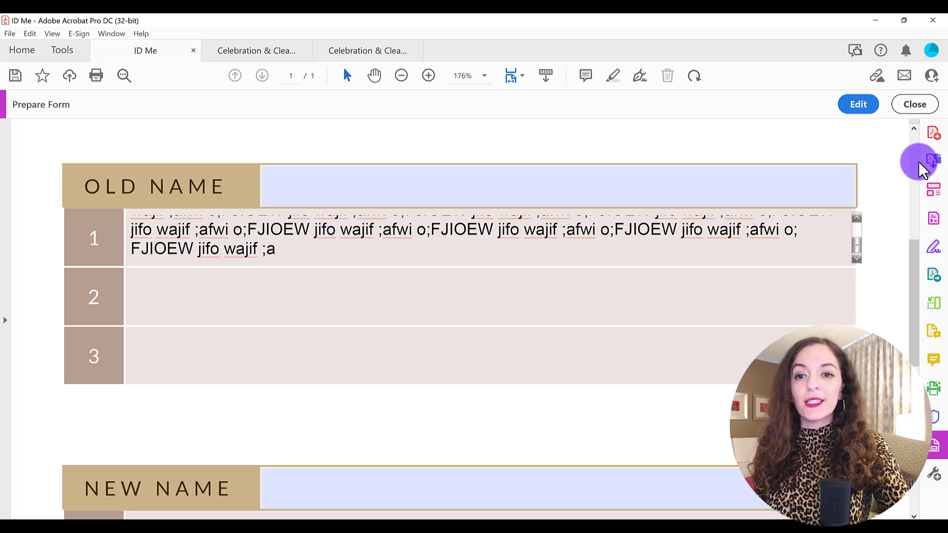
# Check how the overflowing row 1 text scrolls while the field is active and how it displays when deselected.
pyautogui.moveTo(857, 248); pyautogui.dragTo(858, 225)
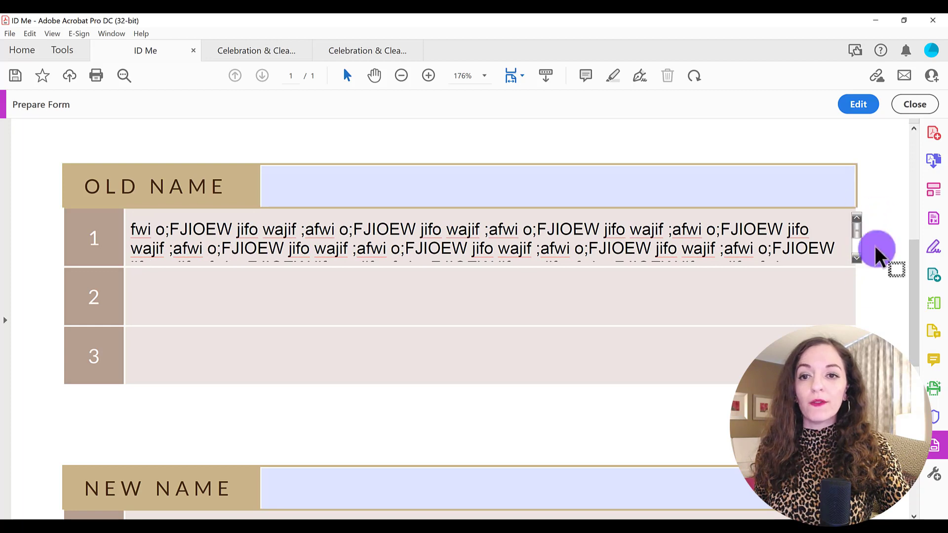
pyautogui.click(381, 299)
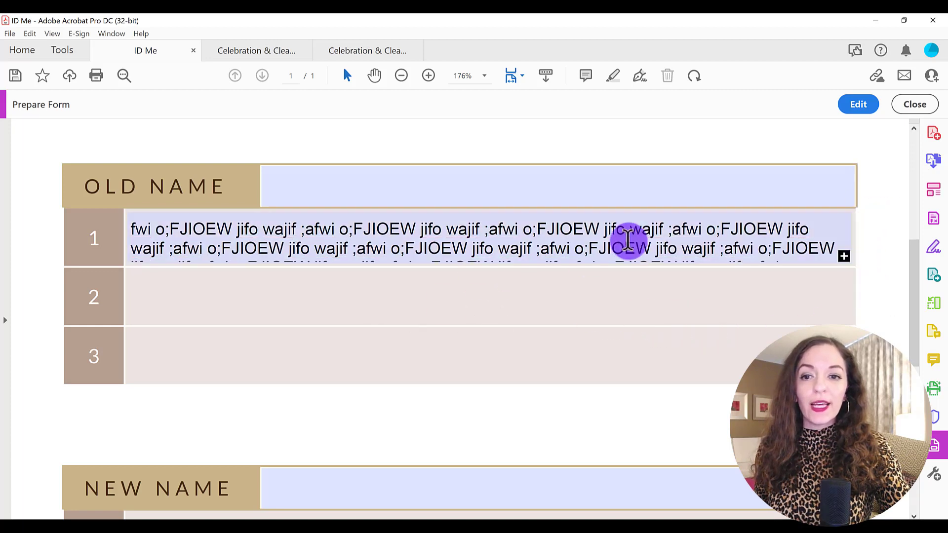
pyautogui.click(845, 253)
pyautogui.moveTo(854, 231); pyautogui.dragTo(857, 252)
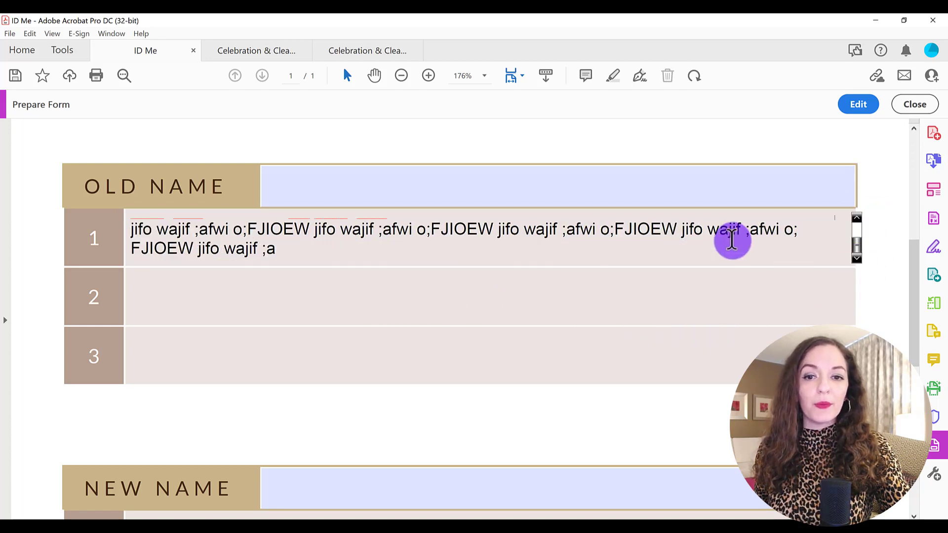
pyautogui.click(476, 298)
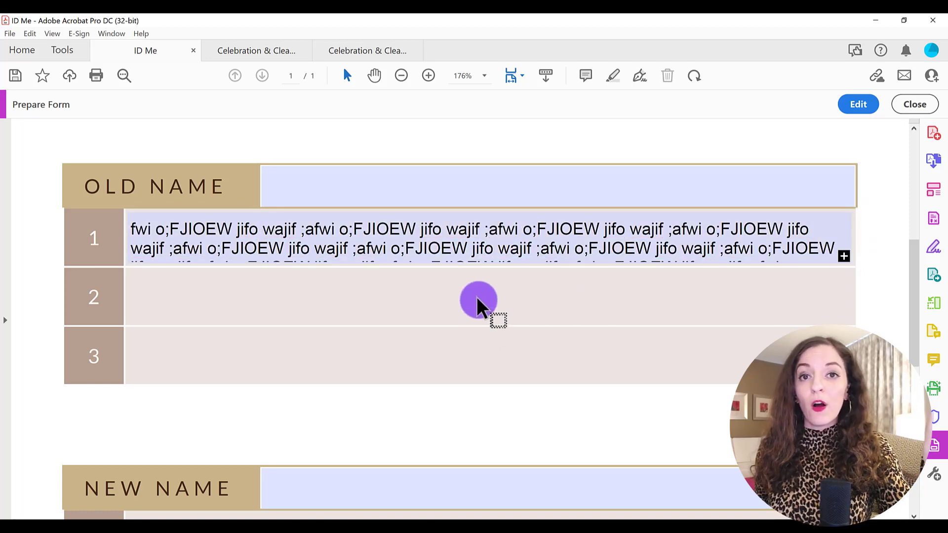
pyautogui.click(464, 247)
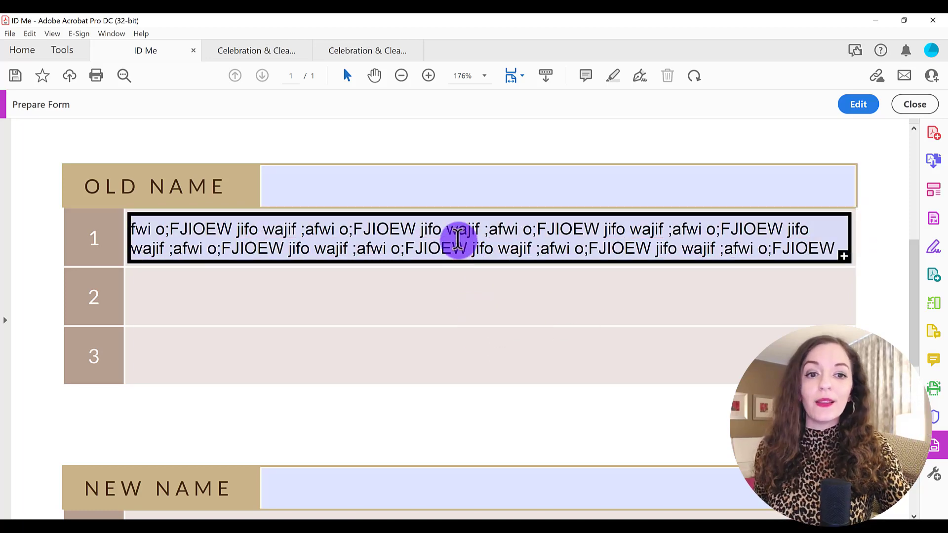
# Paste the sample text repeatedly into the single-line Old Name field beyond its width, then leave the field.
pyautogui.click(448, 193)
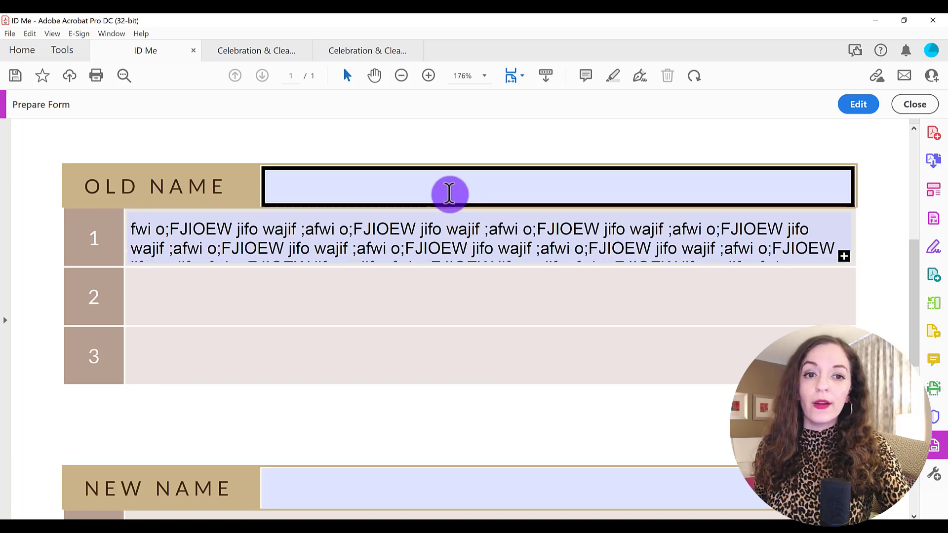
pyautogui.hotkey('ctrl', 'v')
pyautogui.hotkey('ctrl', 'v')
pyautogui.hotkey('ctrl', 'v')
pyautogui.hotkey('ctrl', 'v')
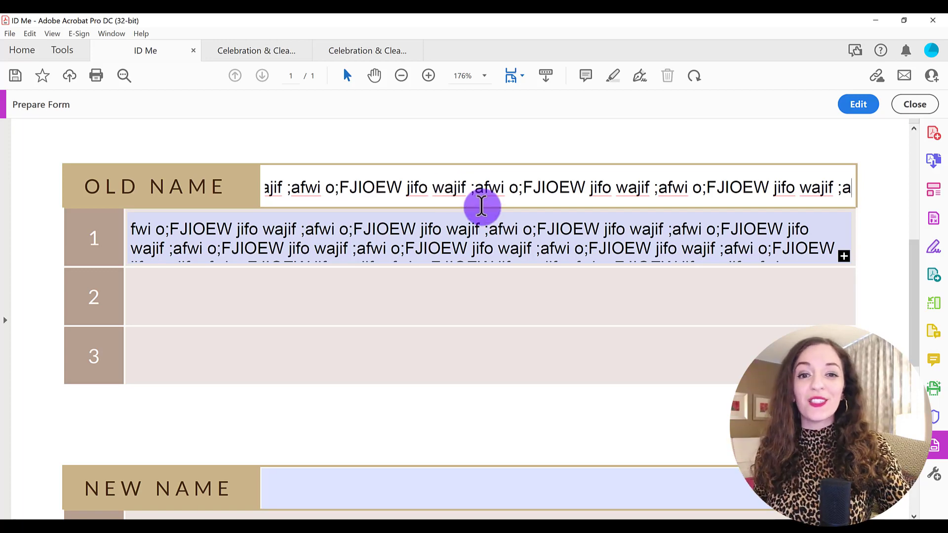
pyautogui.click(731, 287)
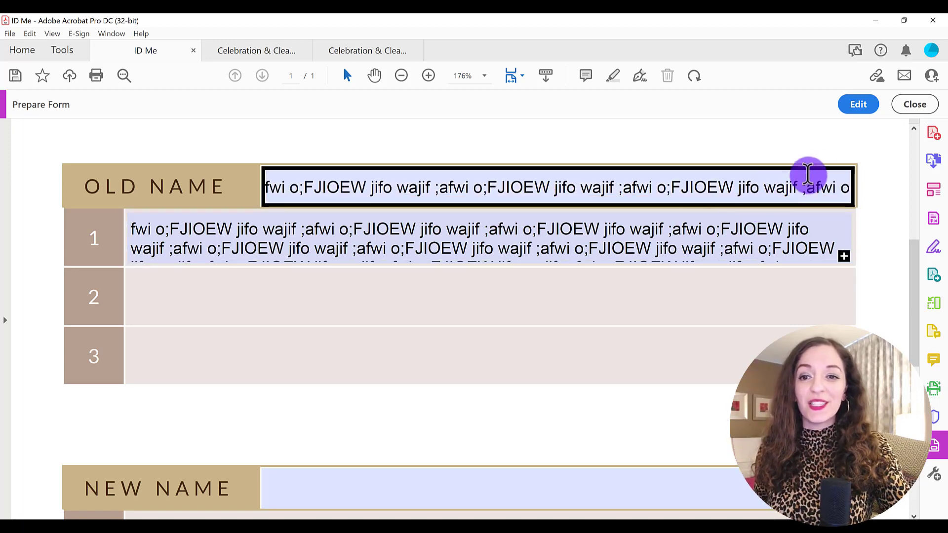
# Delete all the test text from the Old Name field and deselect it.
pyautogui.click(838, 187)
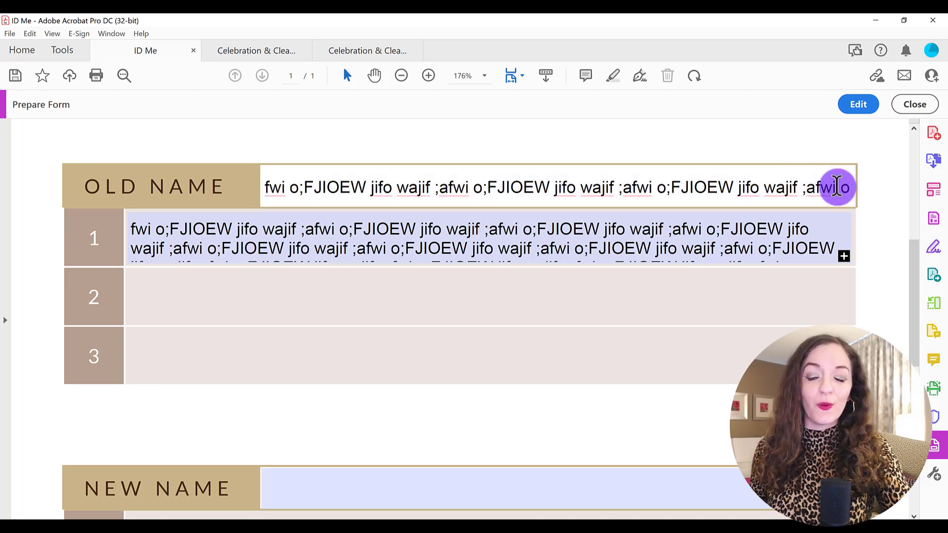
pyautogui.hotkey('ctrl', 'a')
pyautogui.press('BackSpace')
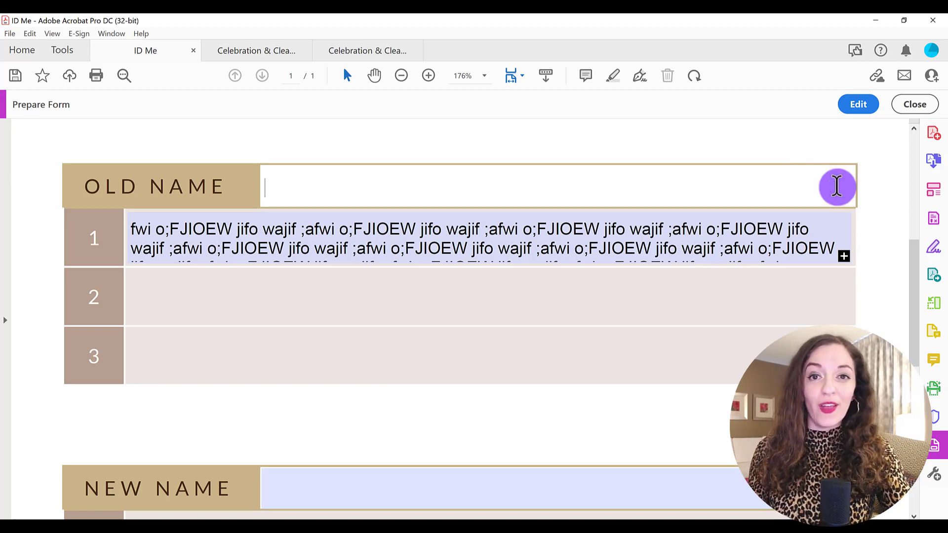
pyautogui.click(412, 336)
# Delete all the test text from the Old Name row 1 field.
pyautogui.click(305, 254)
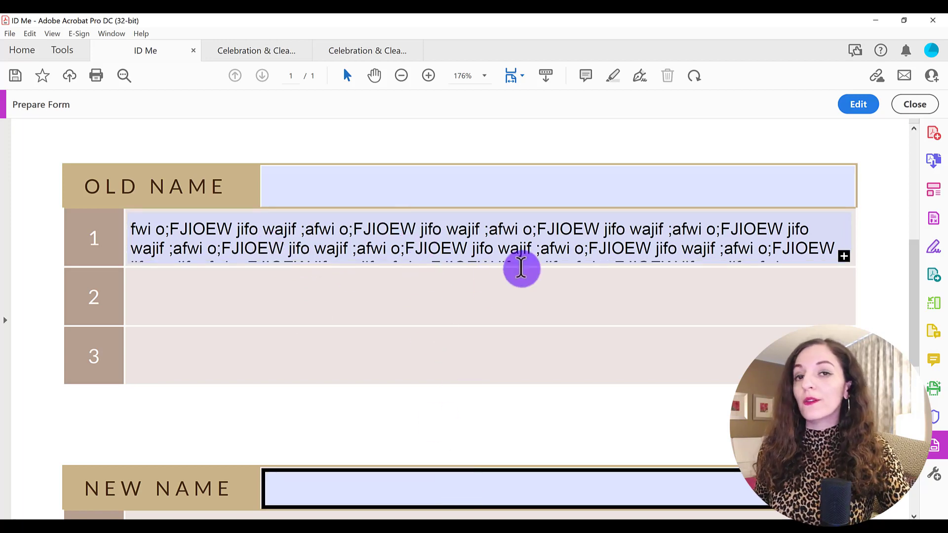
pyautogui.click(663, 252)
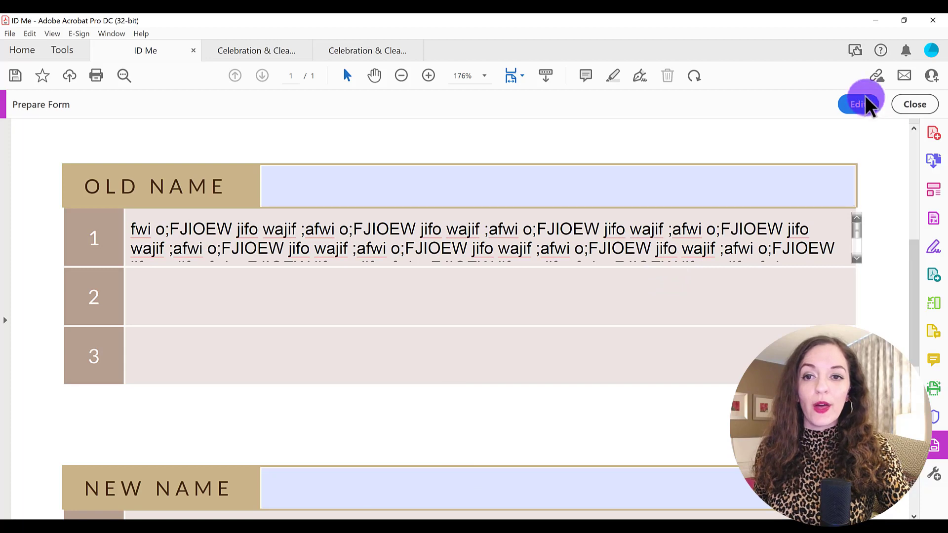
pyautogui.hotkey('ctrl', 'a')
pyautogui.press('BackSpace')
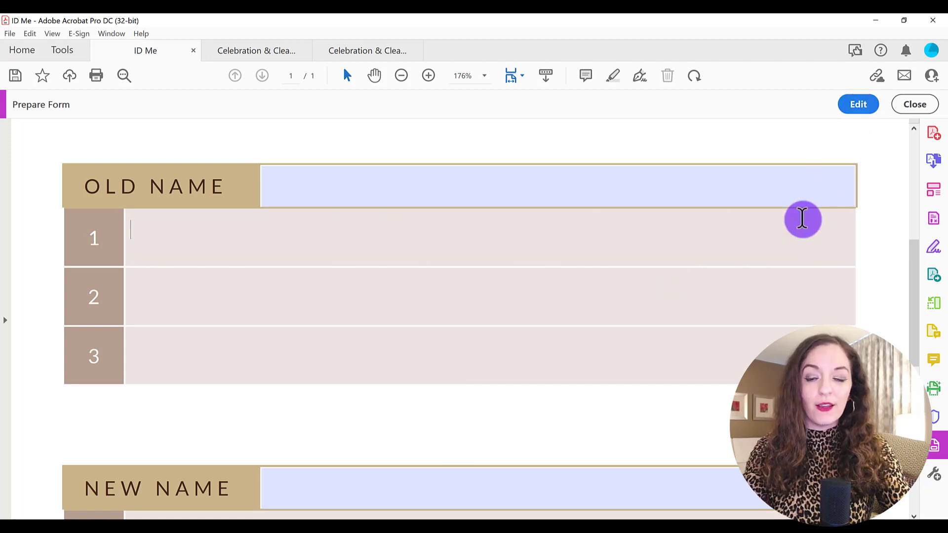
# Return to form editing, copy the Old Name row 1 text field, and place the pasted duplicate over row 2.
pyautogui.click(857, 101)
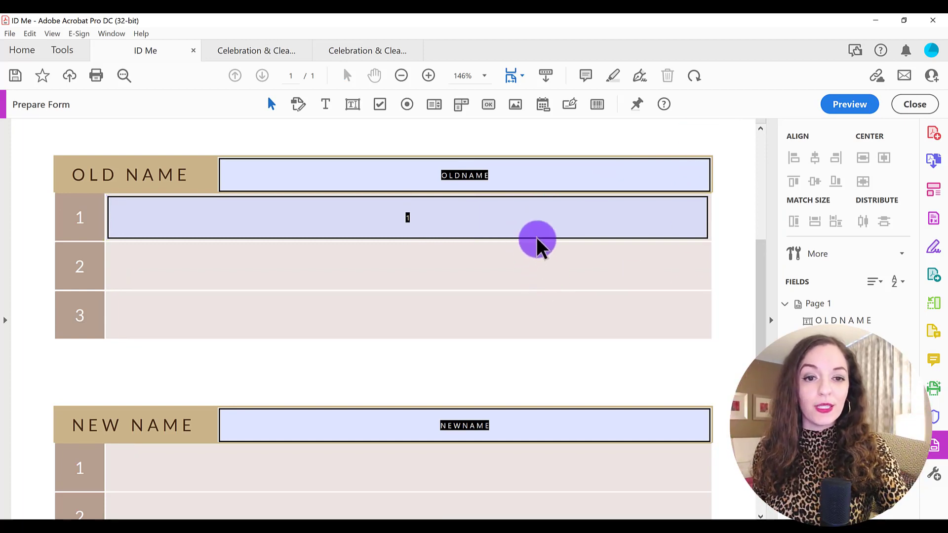
pyautogui.click(436, 222)
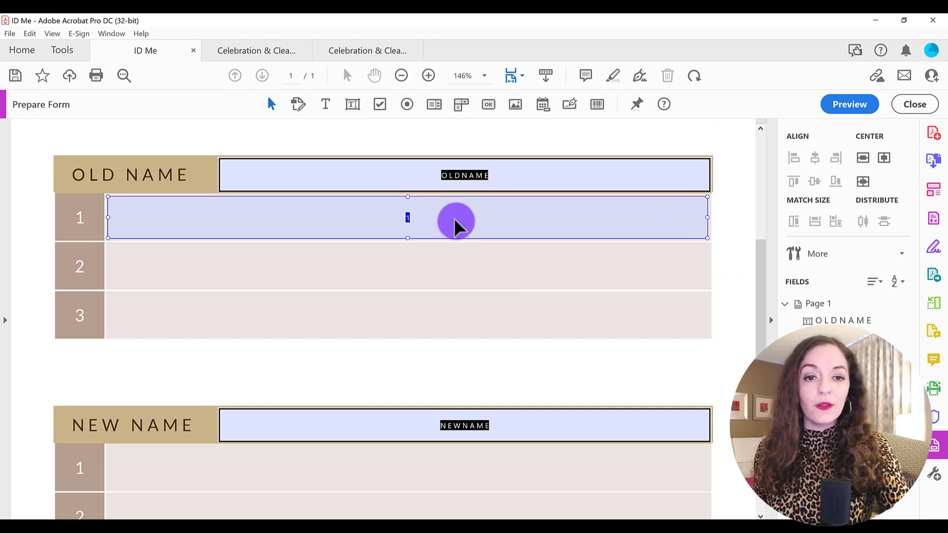
pyautogui.rightClick(455, 218)
pyautogui.click(479, 341)
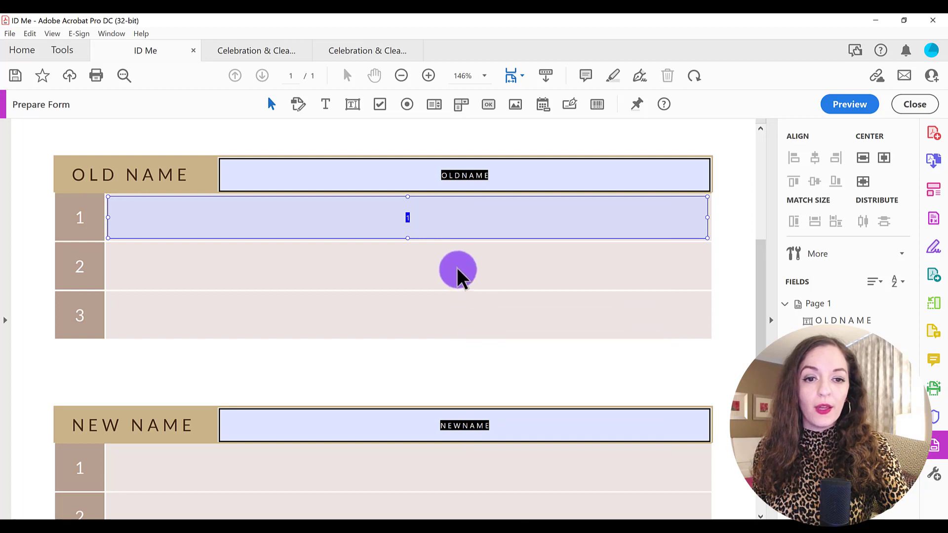
pyautogui.rightClick(444, 268)
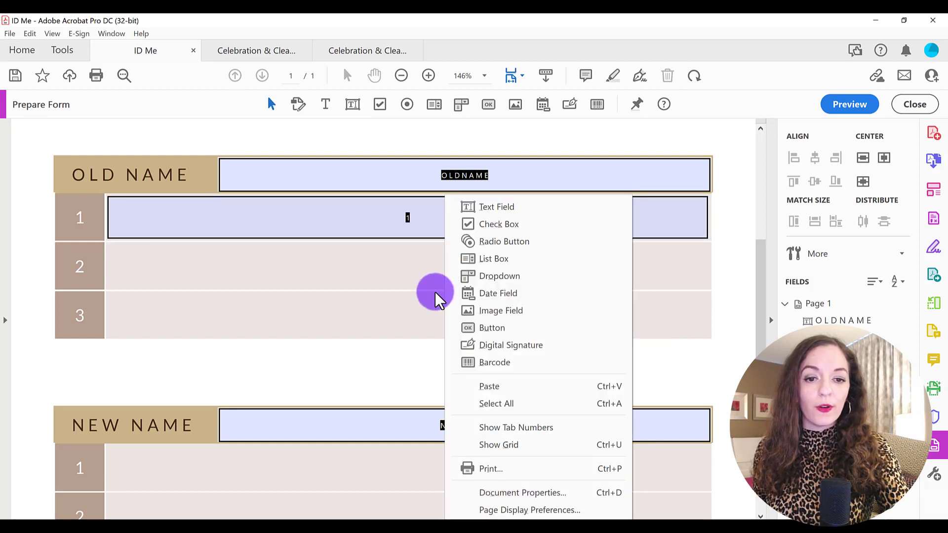
pyautogui.click(473, 386)
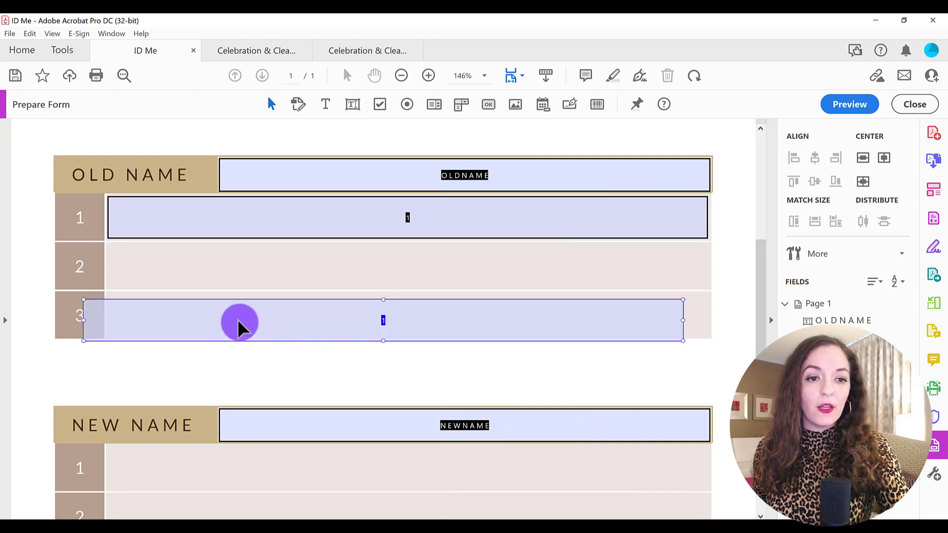
pyautogui.moveTo(239, 321); pyautogui.dragTo(263, 266)
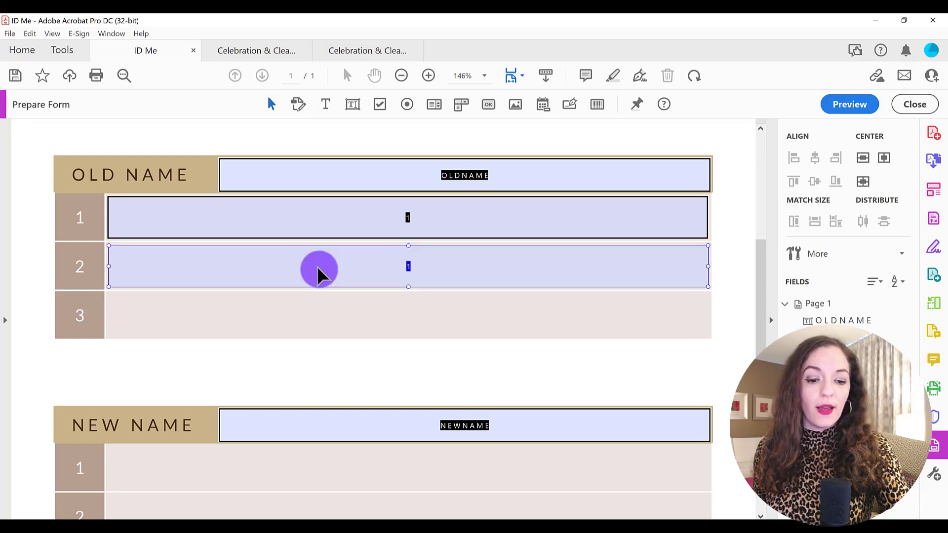
# Copy the row 2 text field and place the pasted duplicate over row 3 of the Old Name table.
pyautogui.rightClick(319, 268)
pyautogui.click(341, 340)
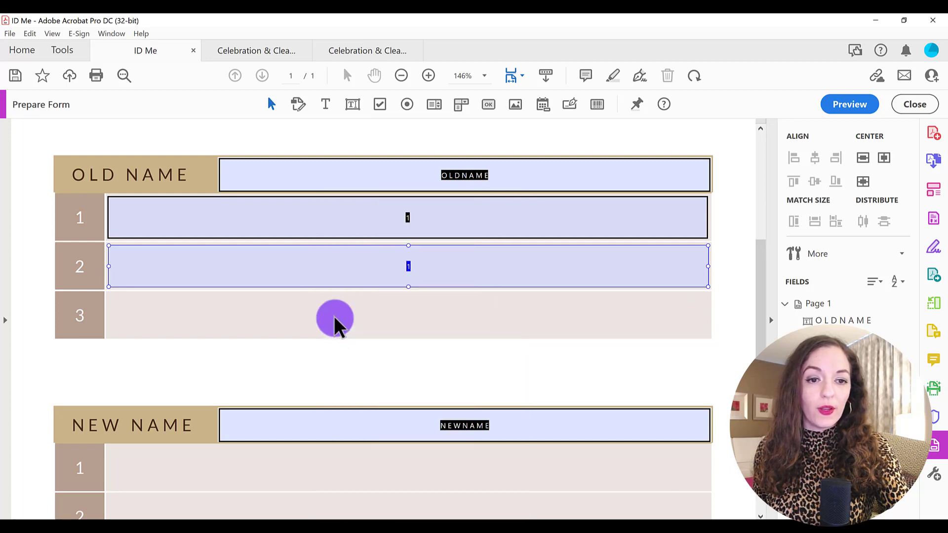
pyautogui.rightClick(334, 317)
pyautogui.click(395, 386)
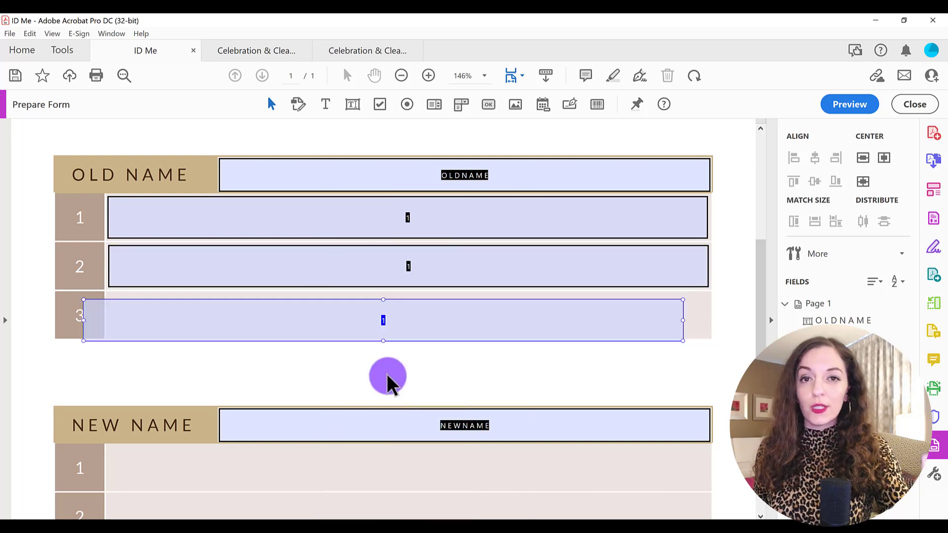
pyautogui.moveTo(221, 317); pyautogui.dragTo(240, 311)
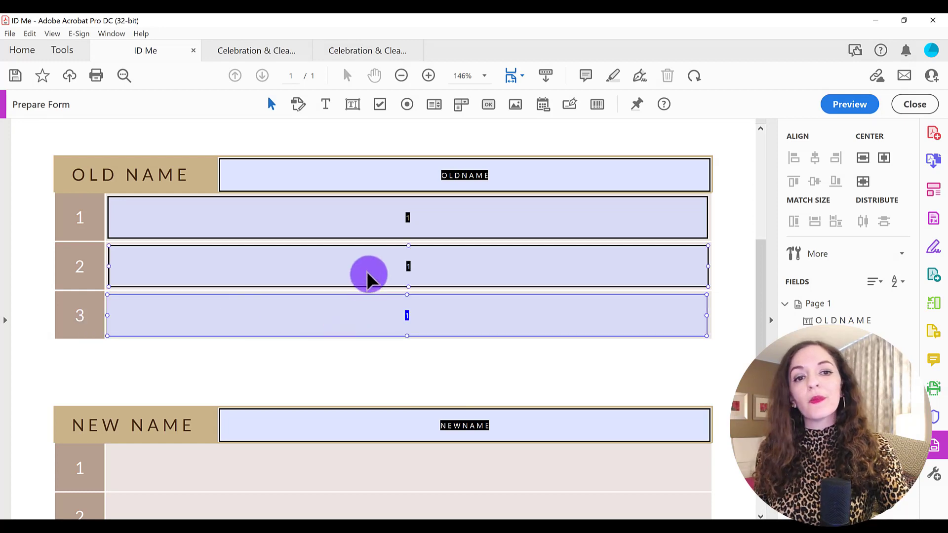
# Rename the duplicated Old Name text fields as 2 in the second row and 3 in the third row.
pyautogui.keyDown('ctrl'); pyautogui.click(412, 220); pyautogui.keyUp('ctrl')
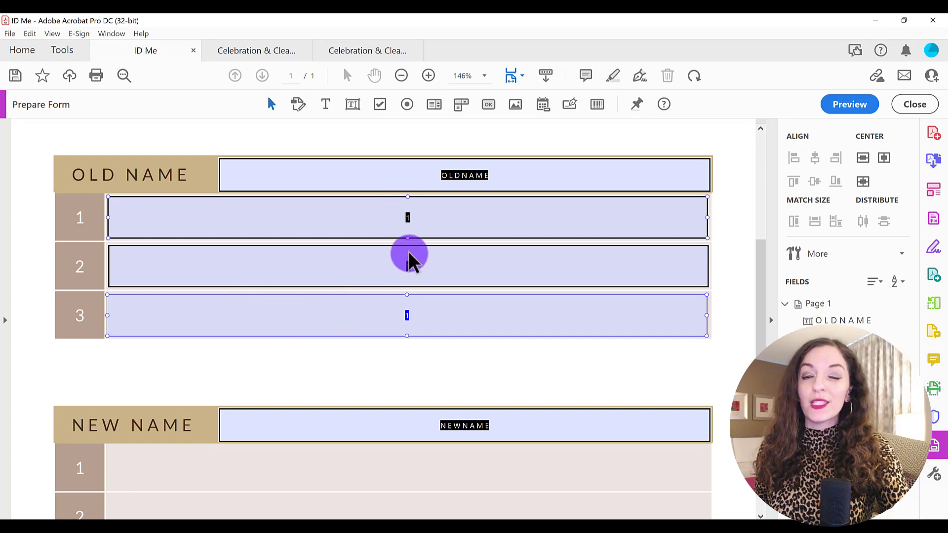
pyautogui.doubleClick(395, 270)
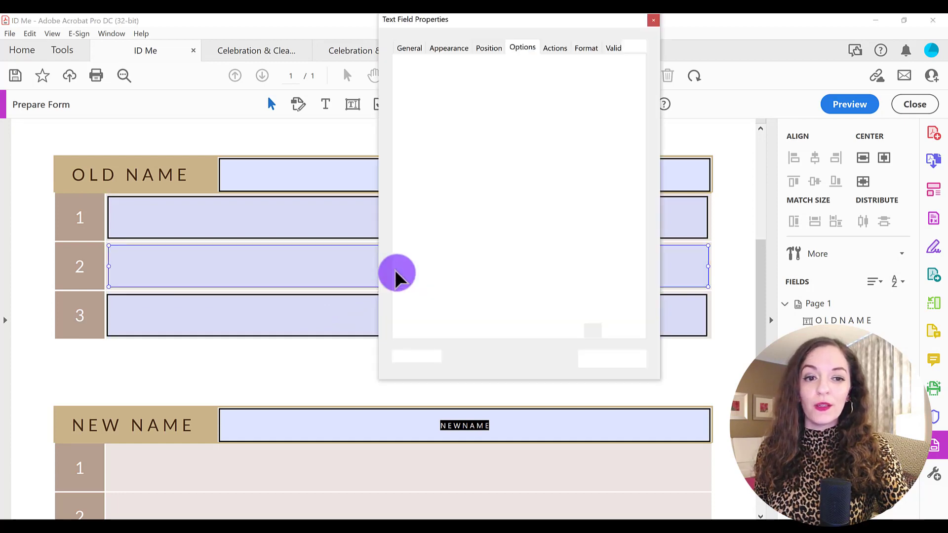
pyautogui.click(410, 48)
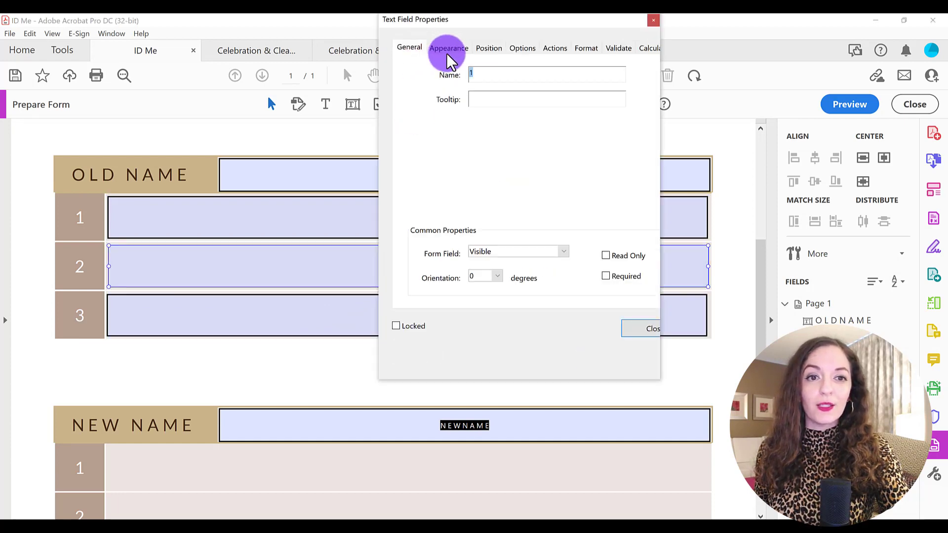
pyautogui.moveTo(479, 74); pyautogui.dragTo(457, 77)
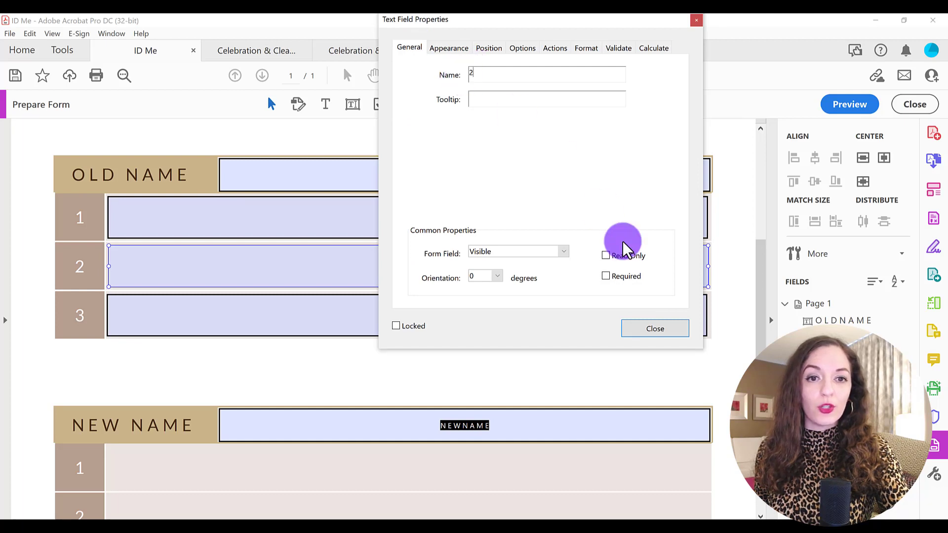
pyautogui.click(655, 328)
pyautogui.doubleClick(424, 308)
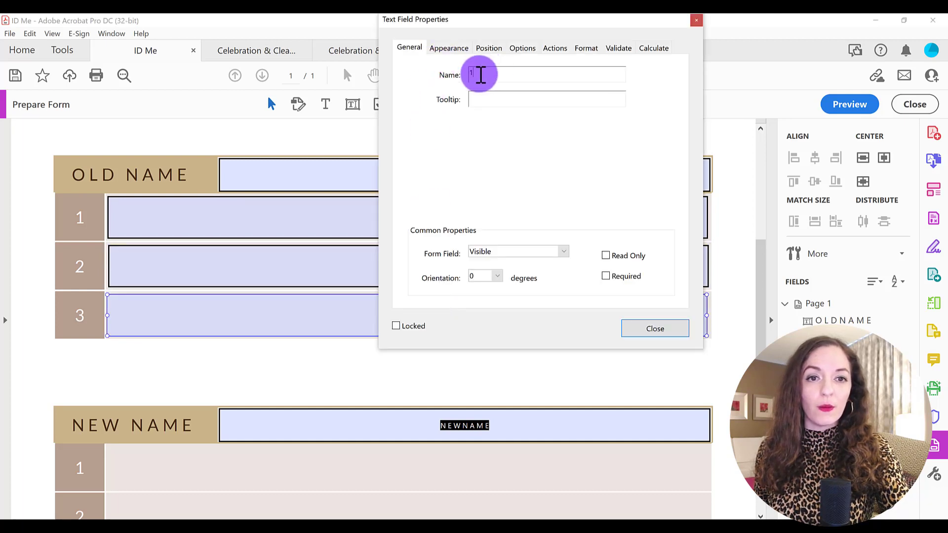
pyautogui.write('3')
pyautogui.press('Return')
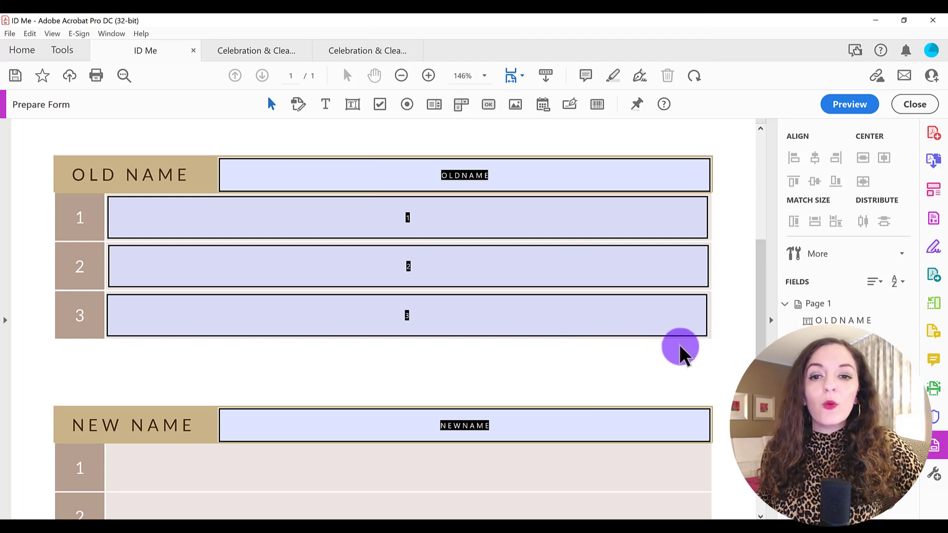
# Select the three Old Name row fields and align them on a common vertical center line.
pyautogui.moveTo(730, 350); pyautogui.dragTo(99, 192)
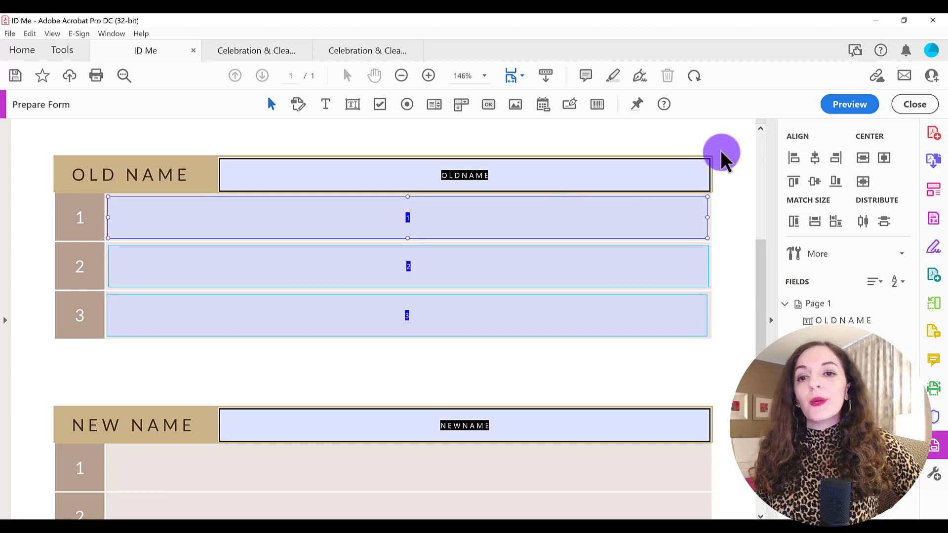
pyautogui.click(814, 156)
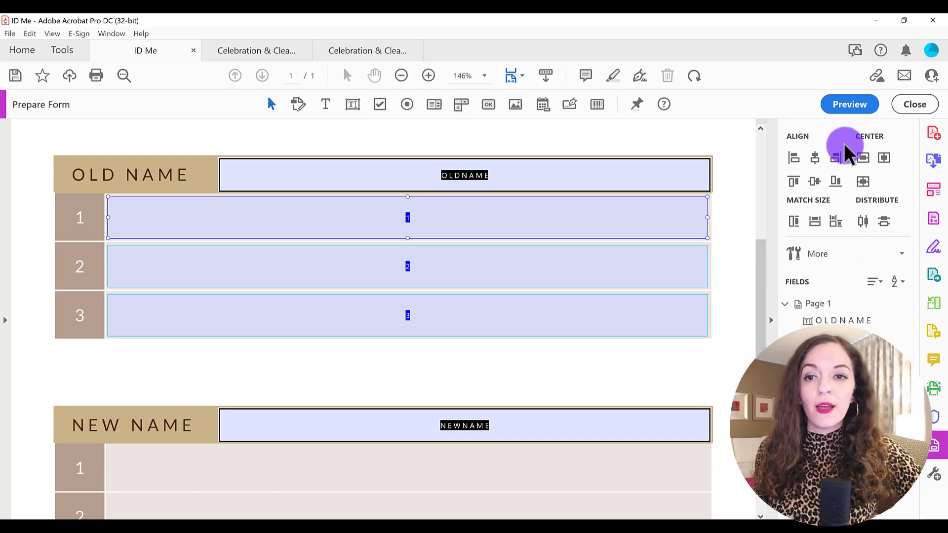
# Preview the form, test the Old Name row 1 field with "hwea fjiewoa ;fjwa", and clear the text again.
pyautogui.click(837, 106)
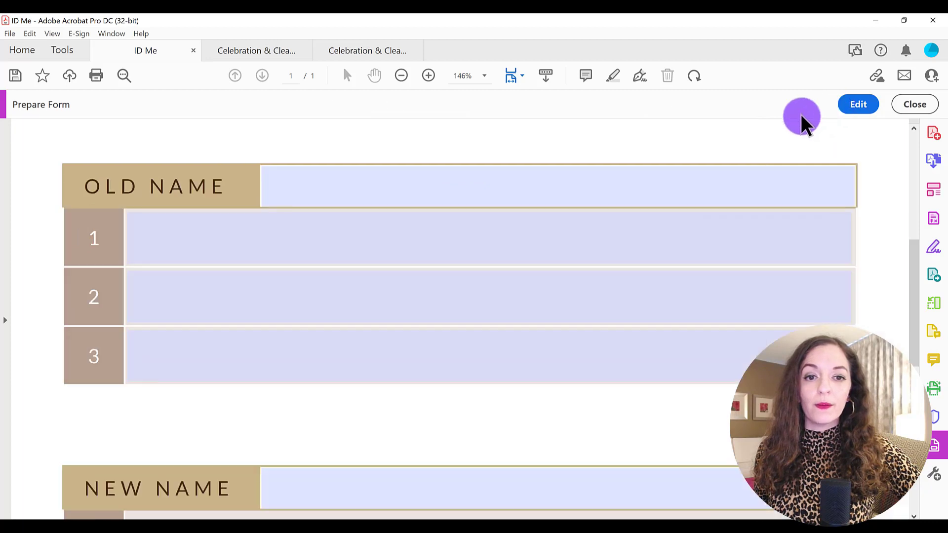
pyautogui.click(402, 75)
pyautogui.click(402, 75)
pyautogui.click(549, 248)
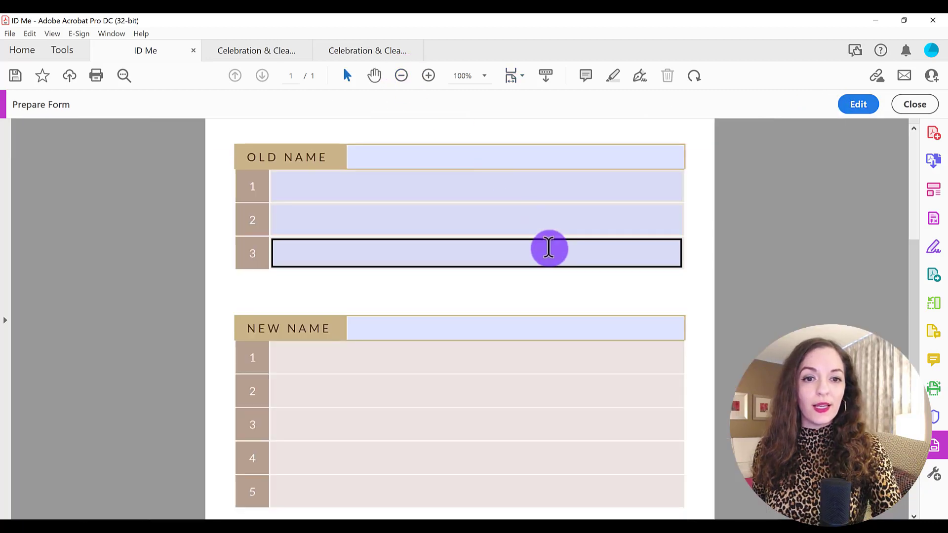
pyautogui.scroll(4, 549, 248)
pyautogui.click(390, 333)
pyautogui.write('hwea fjiewoa ;fjwa')
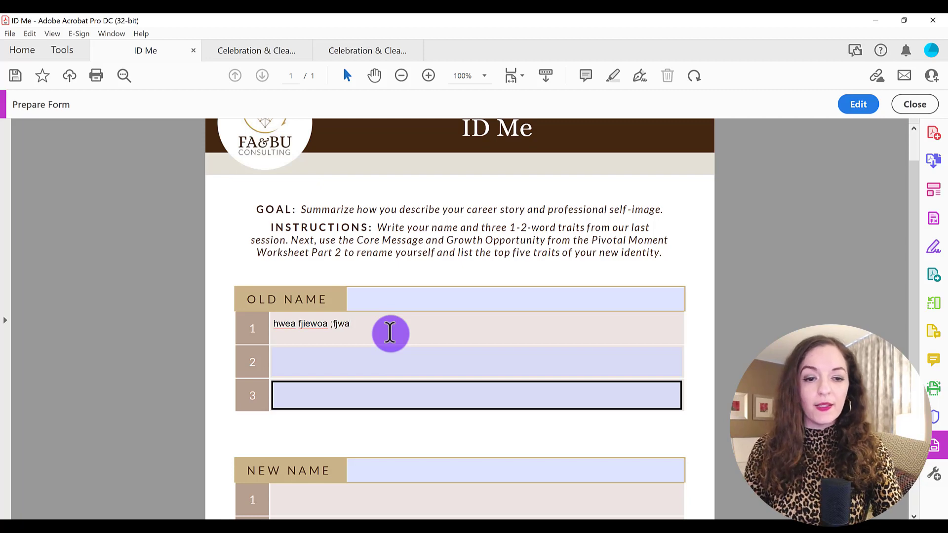
pyautogui.hotkey('ctrl', 'a')
pyautogui.press('BackSpace')
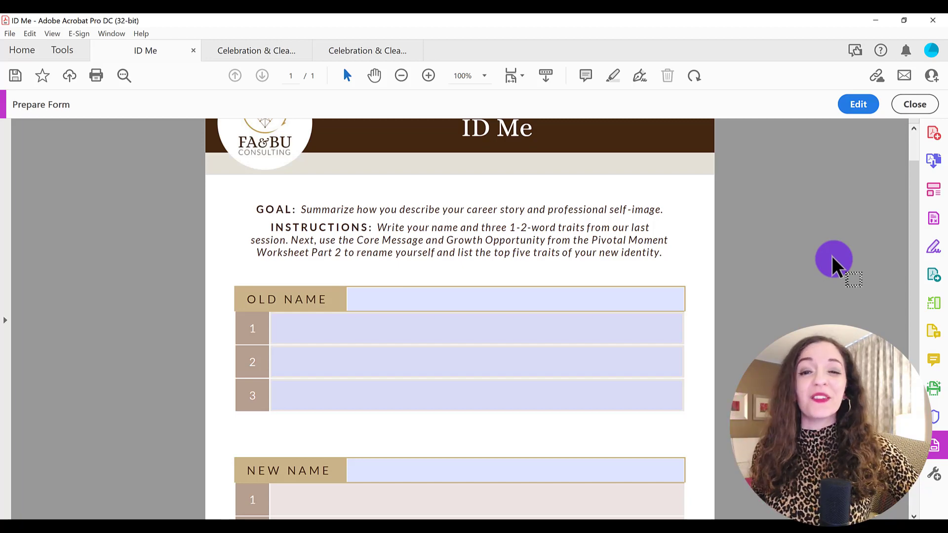
# Return to form editing, copy the three Old Name row fields, and place the pasted duplicates over rows 1 to 3 of the New Name table.
pyautogui.scroll(-1, 798, 258)
pyautogui.scroll(-5, 798, 257)
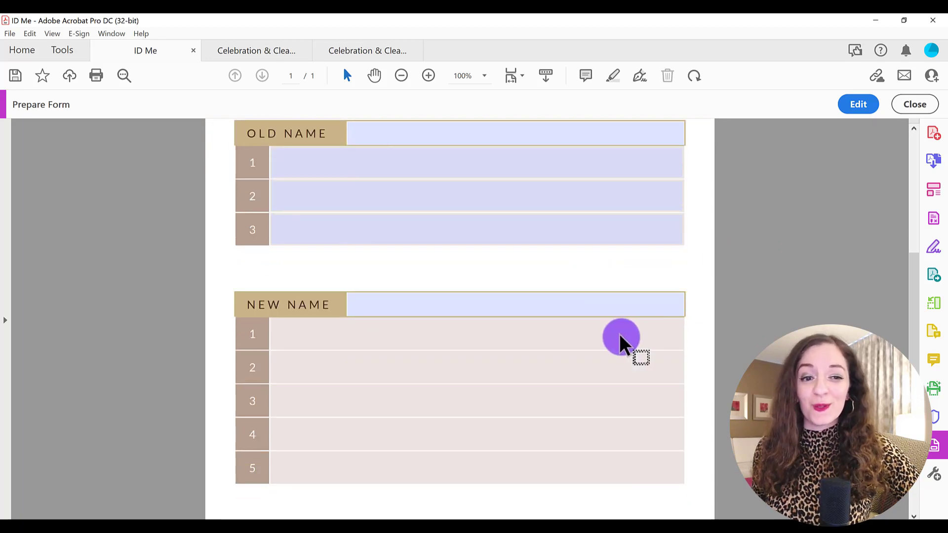
pyautogui.click(859, 104)
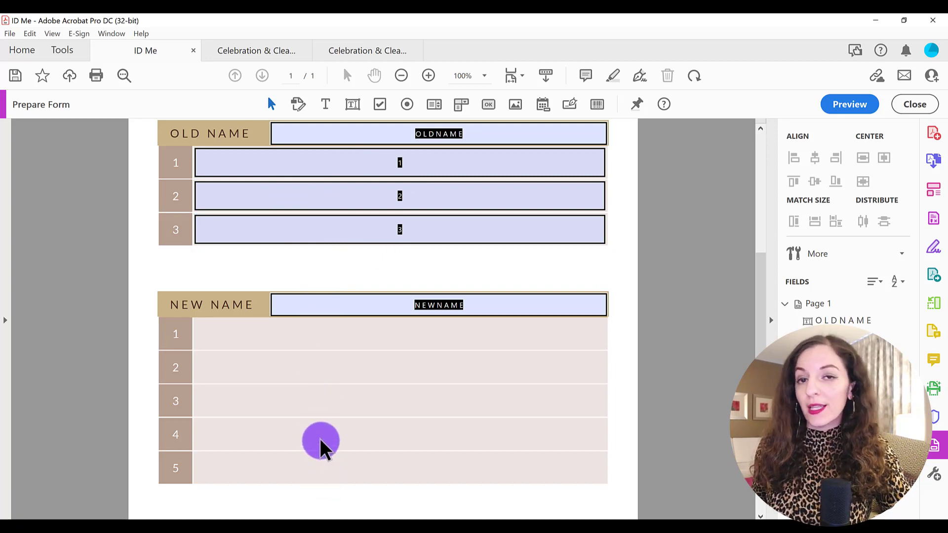
pyautogui.moveTo(621, 257); pyautogui.dragTo(192, 149)
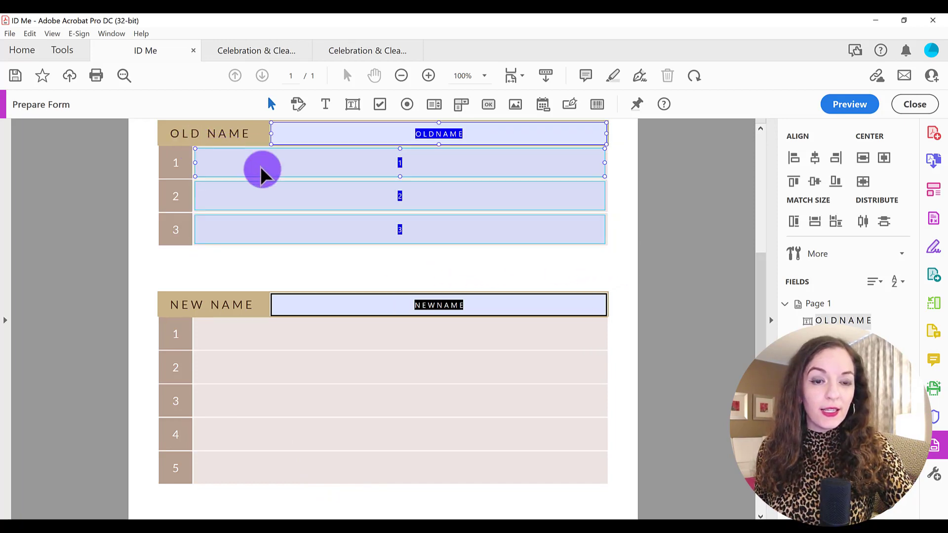
pyautogui.moveTo(630, 266); pyautogui.dragTo(185, 156)
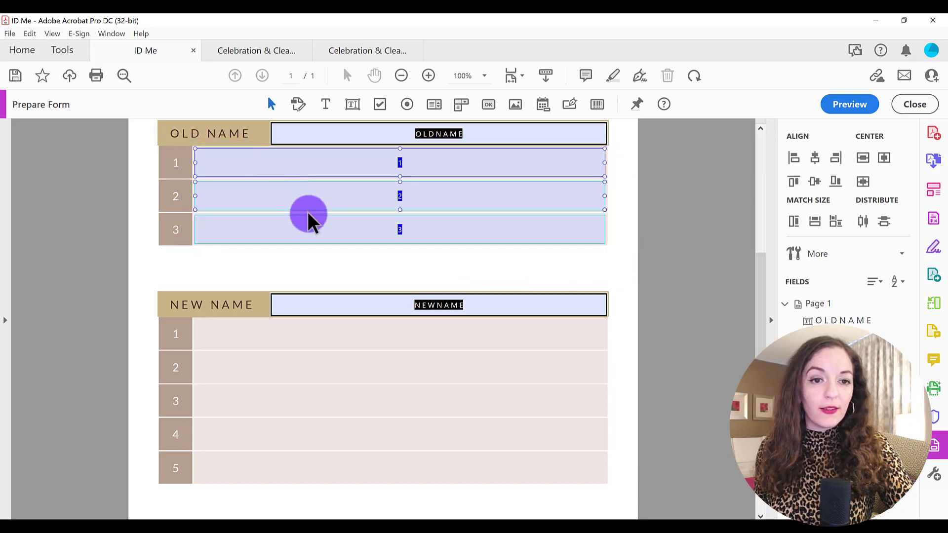
pyautogui.rightClick(321, 232)
pyautogui.click(346, 339)
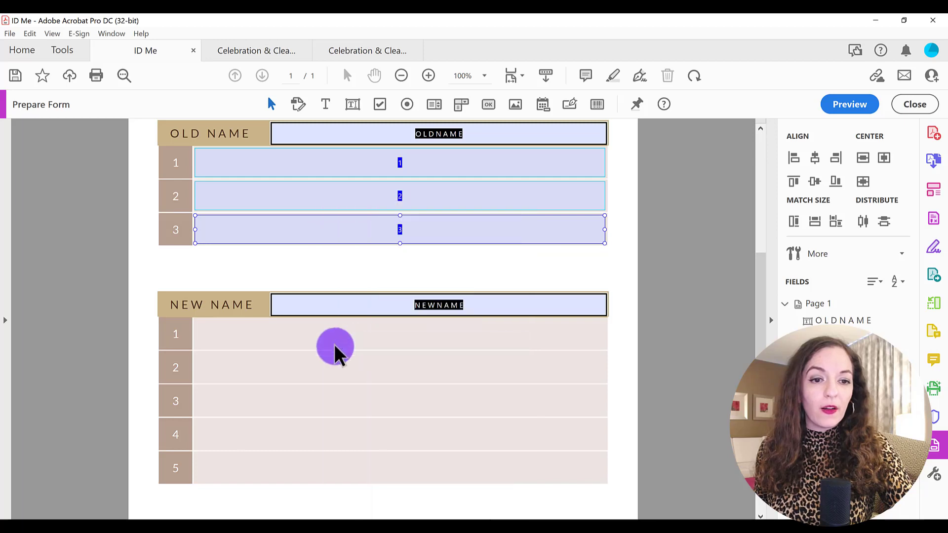
pyautogui.rightClick(360, 331)
pyautogui.click(390, 213)
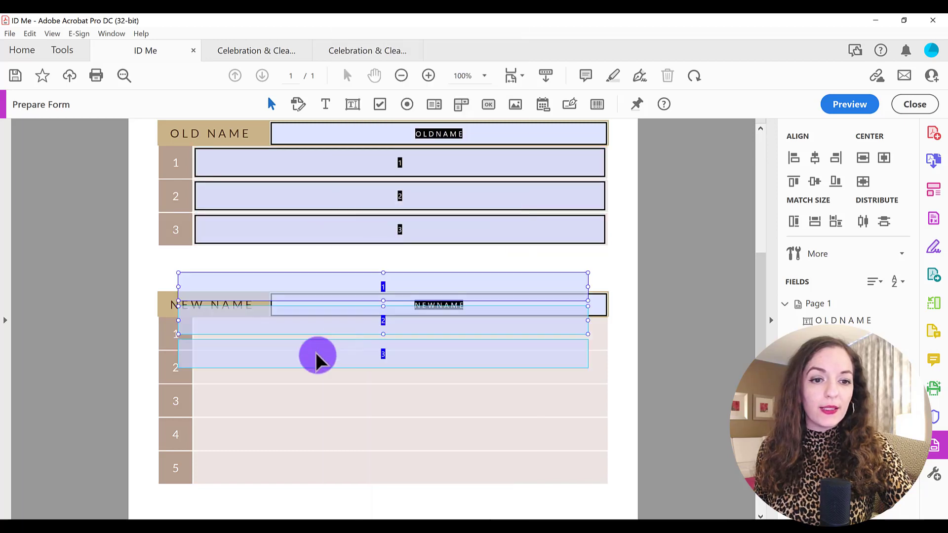
pyautogui.moveTo(240, 285); pyautogui.dragTo(256, 330)
pyautogui.click(613, 439)
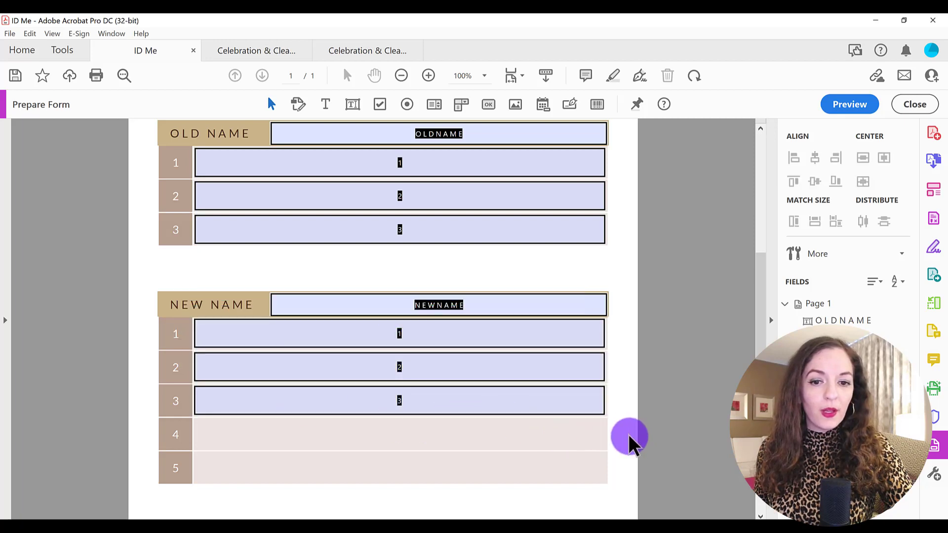
# Duplicate the New Name row 2 and 3 fields into rows 4 and 5, and align all five row fields on their vertical centers.
pyautogui.moveTo(630, 437); pyautogui.dragTo(167, 350)
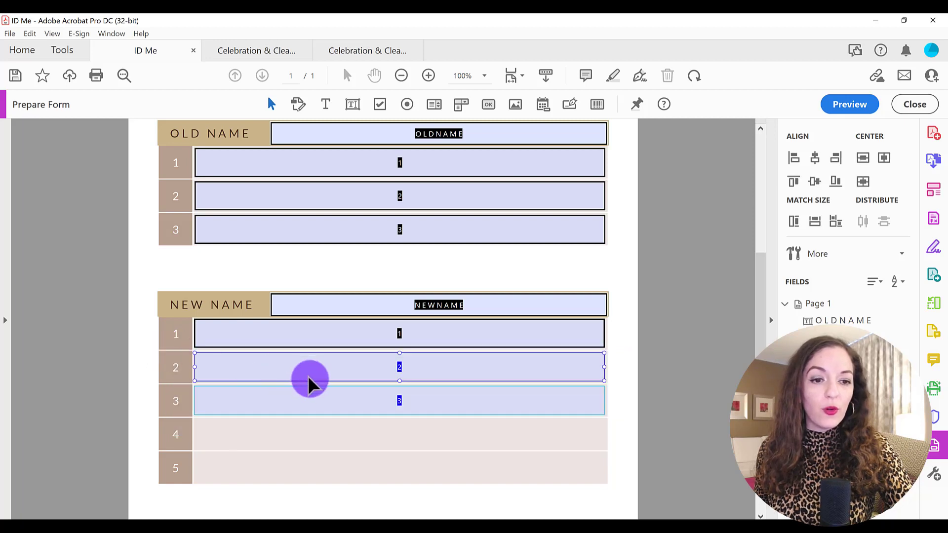
pyautogui.moveTo(319, 409); pyautogui.dragTo(377, 442)
pyautogui.moveTo(642, 502); pyautogui.dragTo(175, 326)
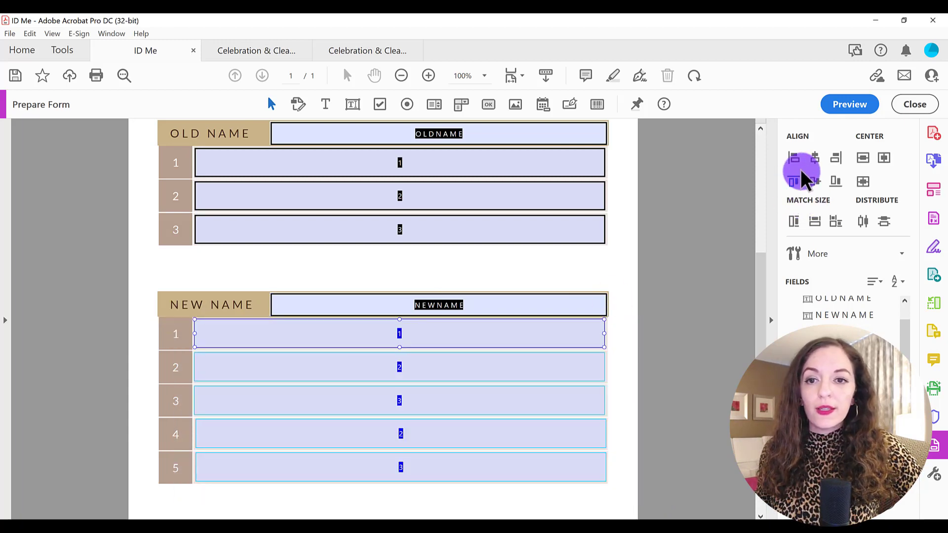
pyautogui.click(816, 159)
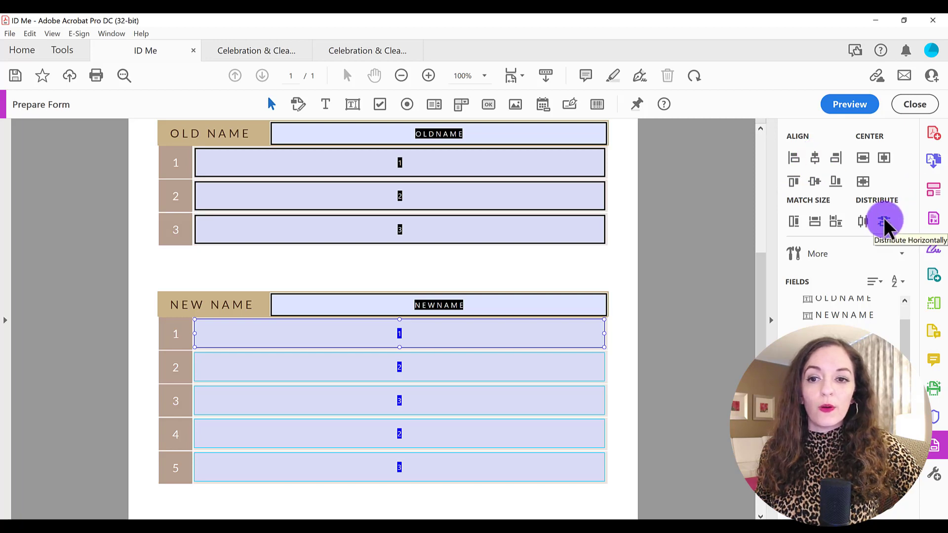
# Preview the form, enter "fjoiewa ;fjioew ;afjioew;afwa" in the New Name row 1 field, and move on to the next field.
pyautogui.click(406, 368)
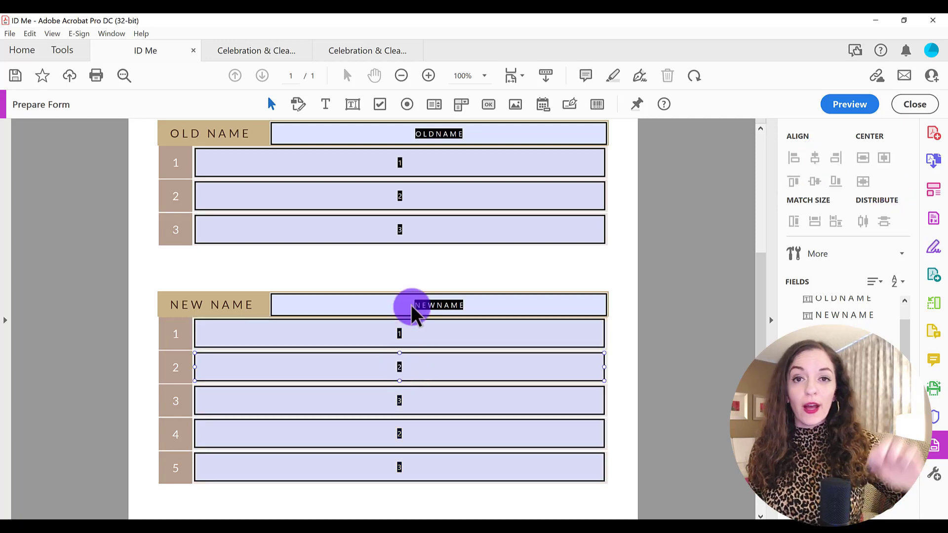
pyautogui.click(411, 334)
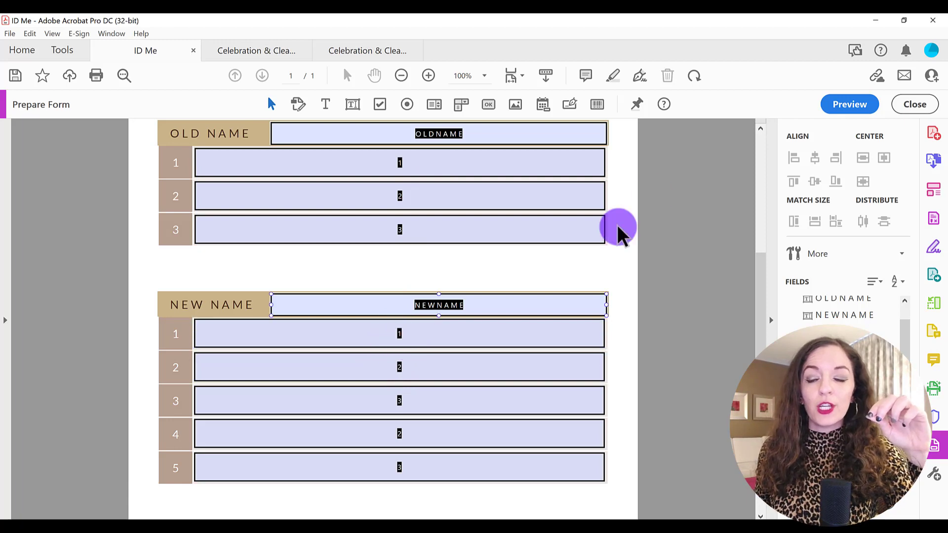
pyautogui.click(845, 105)
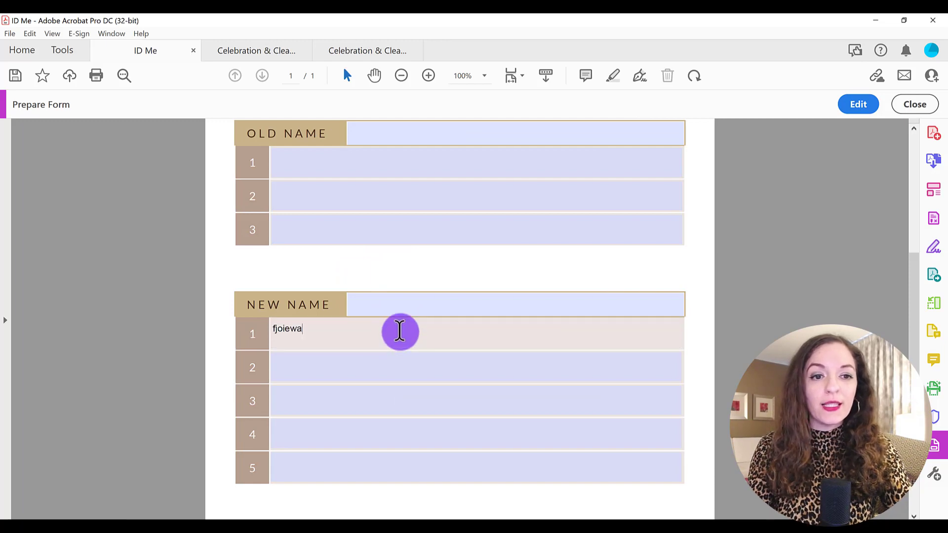
pyautogui.press('Tab')
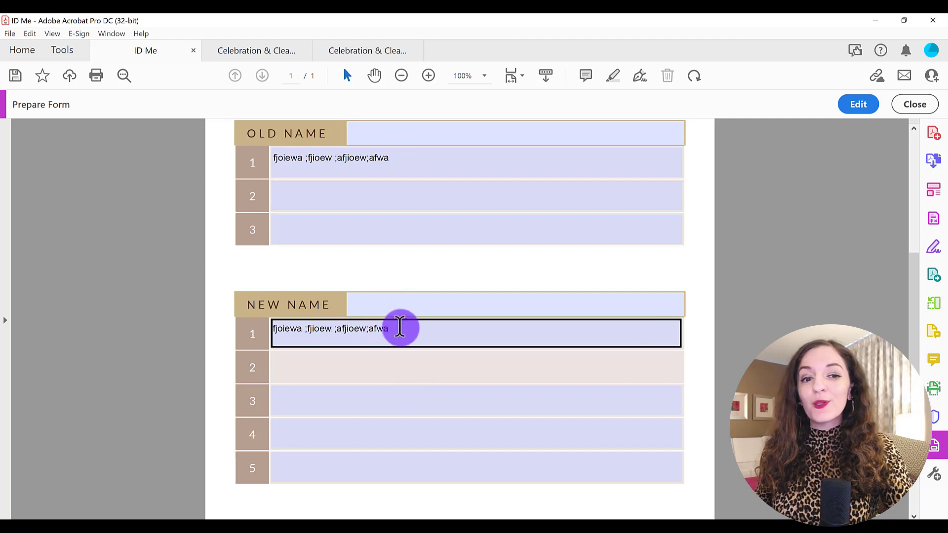
# Clear the test text from the New Name row 1 field and move on to the row 2 field.
pyautogui.moveTo(398, 328); pyautogui.dragTo(311, 332)
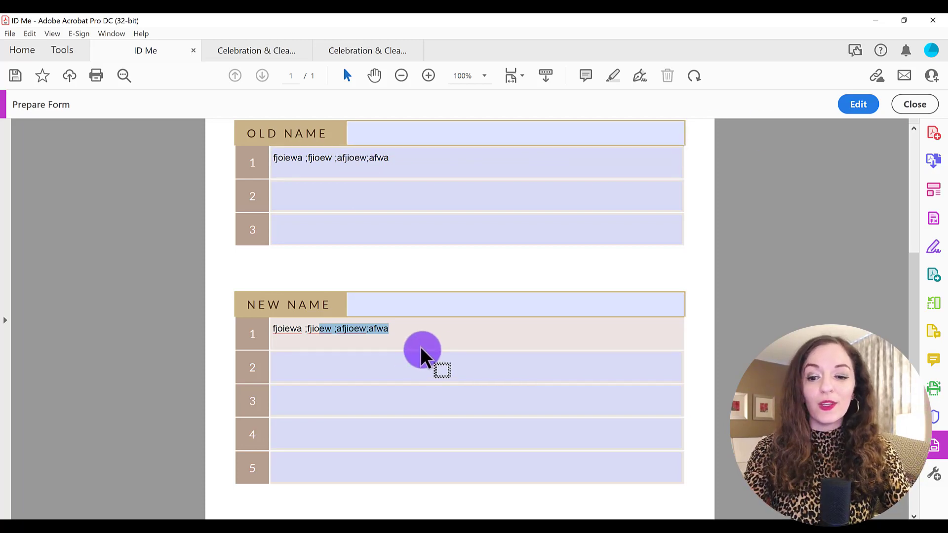
pyautogui.hotkey('ctrl', 'a')
pyautogui.press('Delete')
pyautogui.click(533, 361)
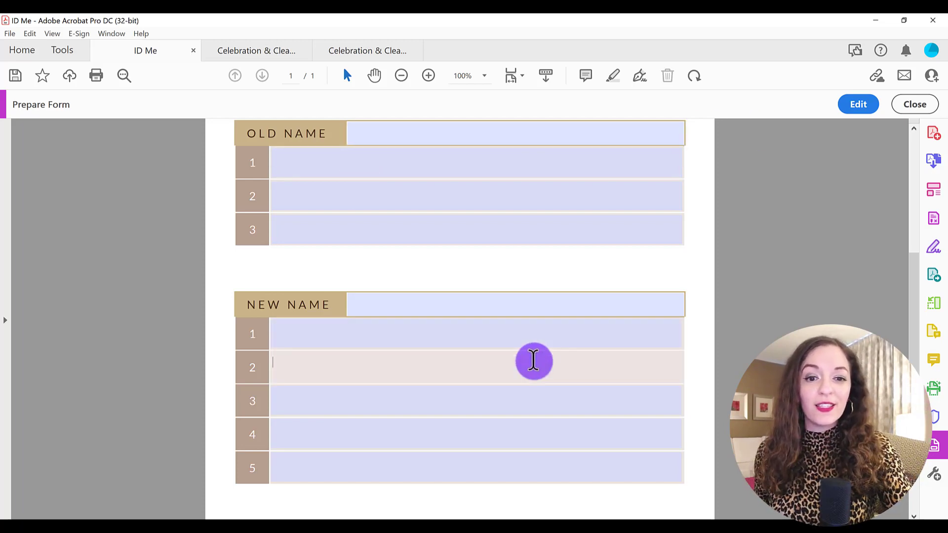
# Return to form editing and rename the New Name row 1 field as 4 and the row 3 field as 6.
pyautogui.click(858, 104)
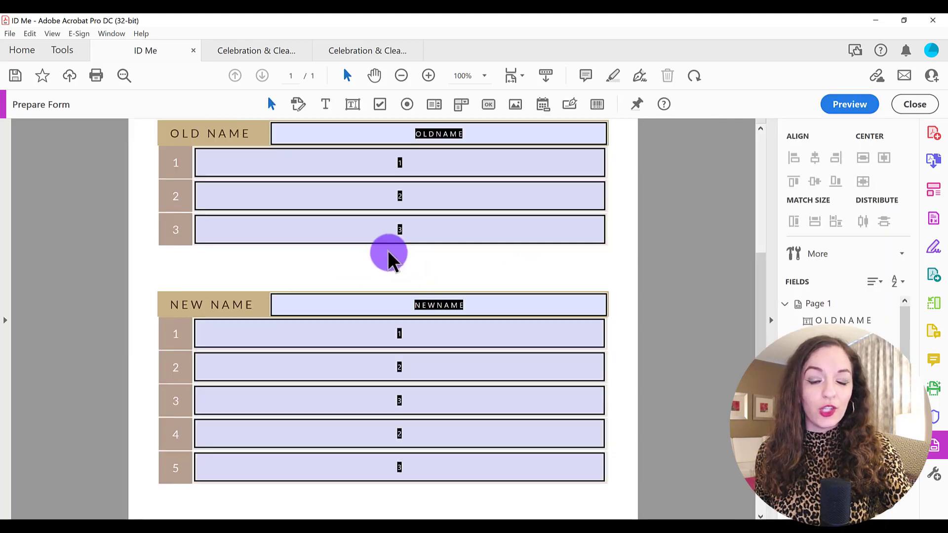
pyautogui.click(332, 327)
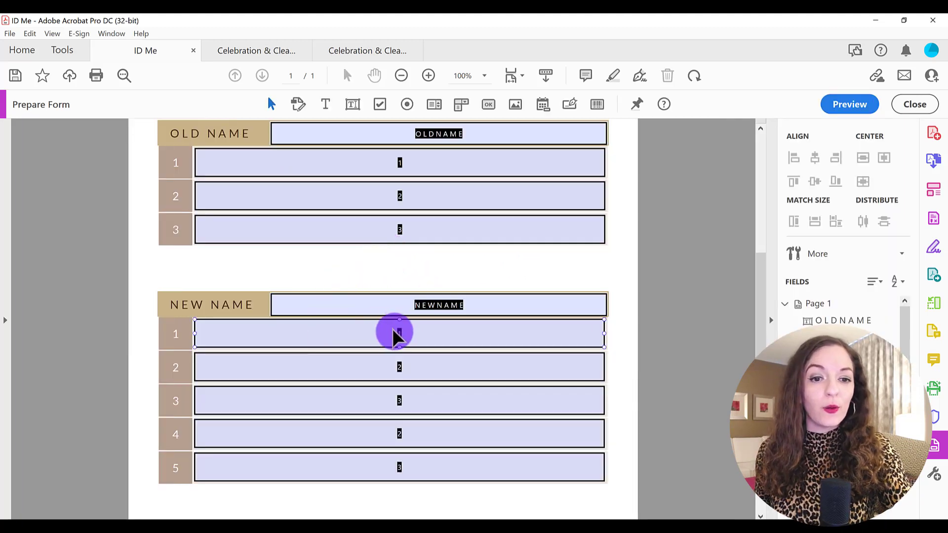
pyautogui.doubleClick(358, 335)
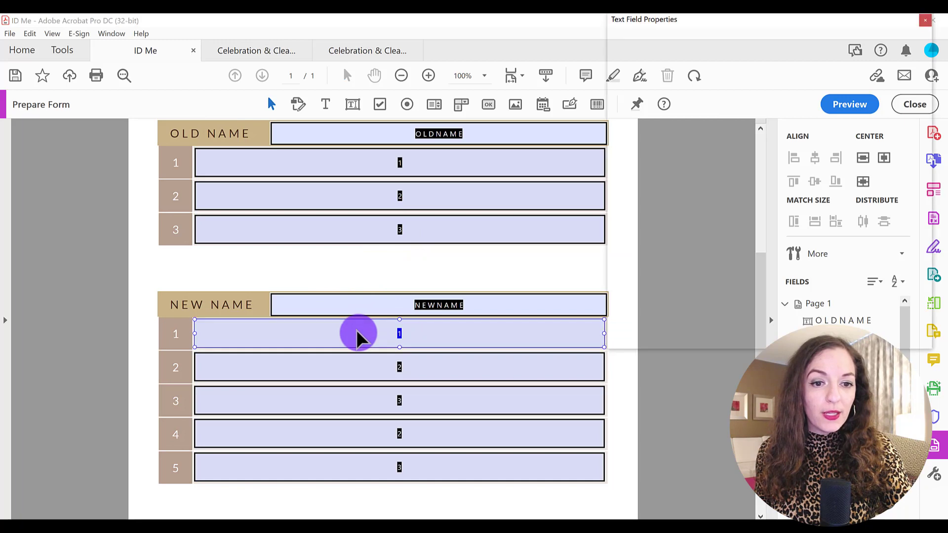
pyautogui.write('4')
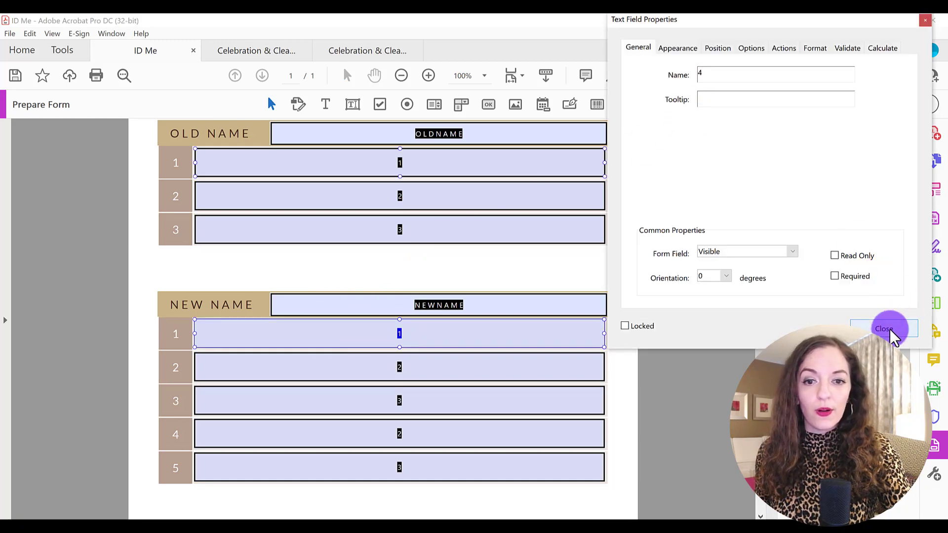
pyautogui.click(884, 329)
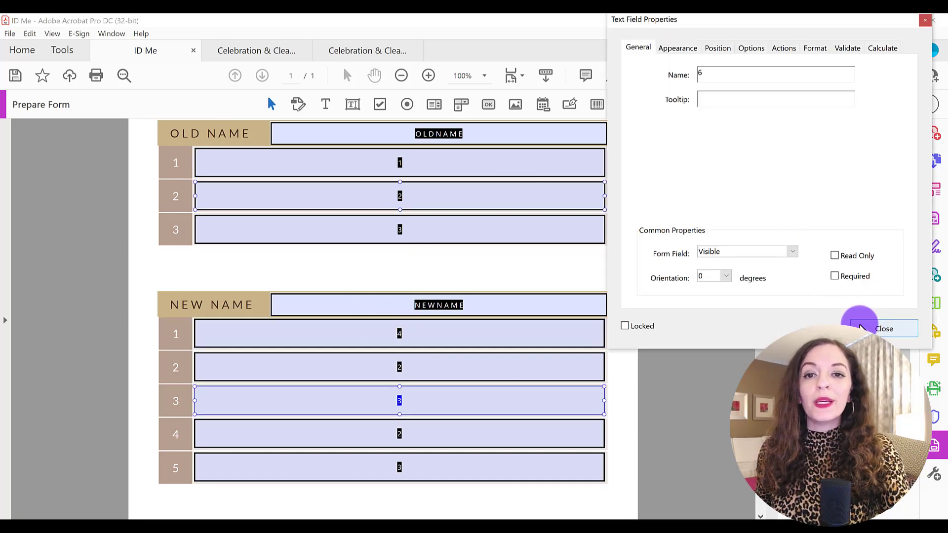
pyautogui.click(862, 328)
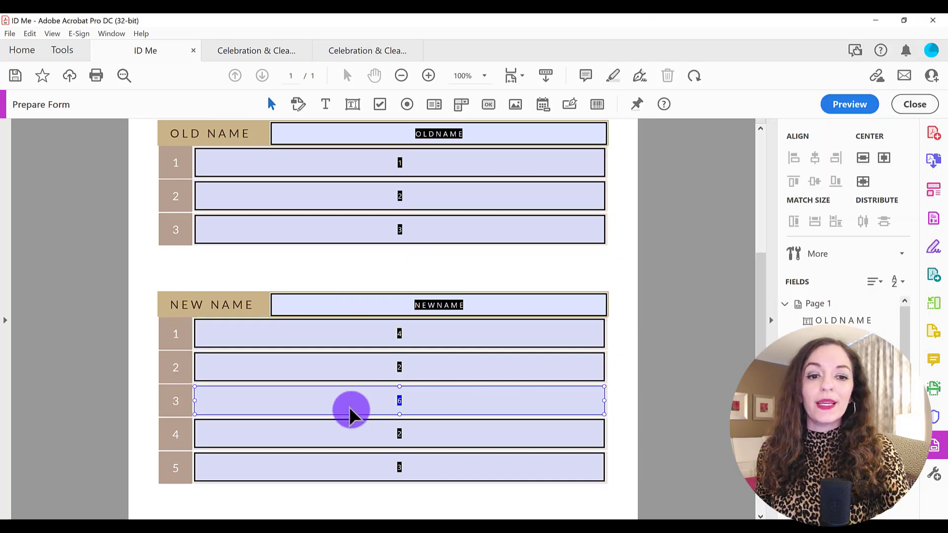
# Rename the New Name row 4 field as 7.
pyautogui.doubleClick(351, 434)
pyautogui.write('7')
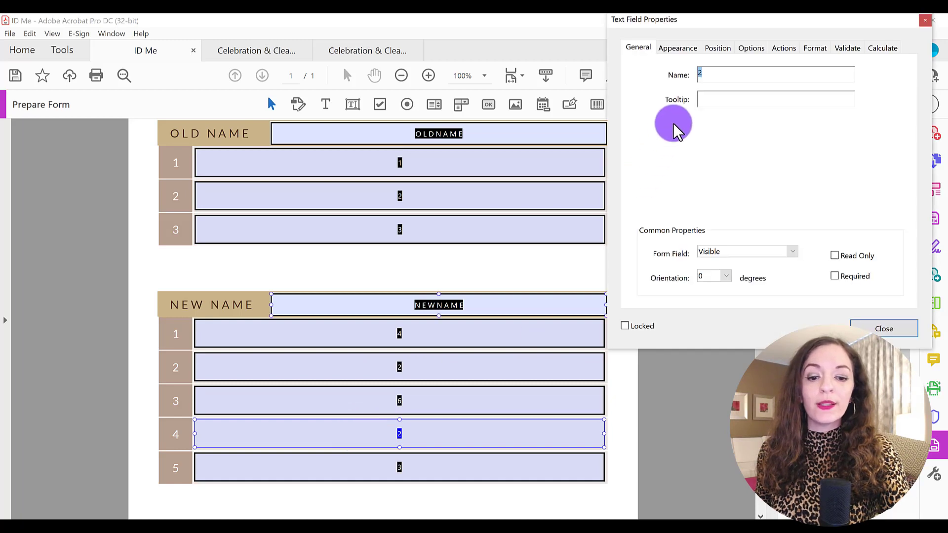
pyautogui.click(861, 328)
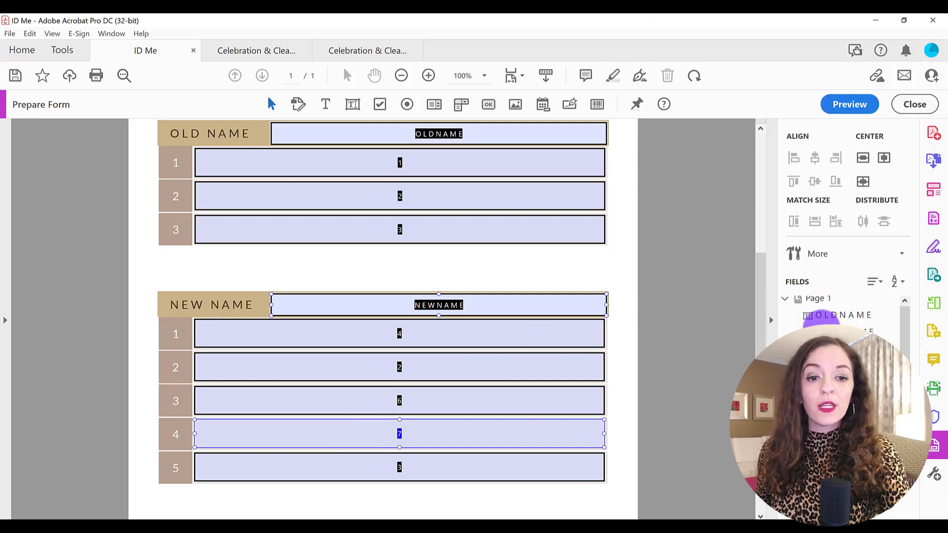
# Rename the New Name row 5 field as 8 and review its text options.
pyautogui.doubleClick(357, 467)
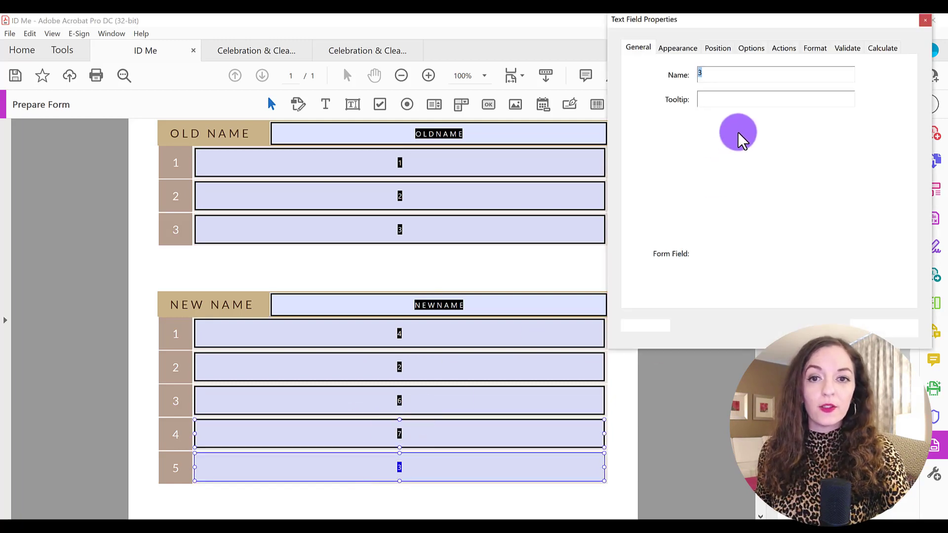
pyautogui.write('8')
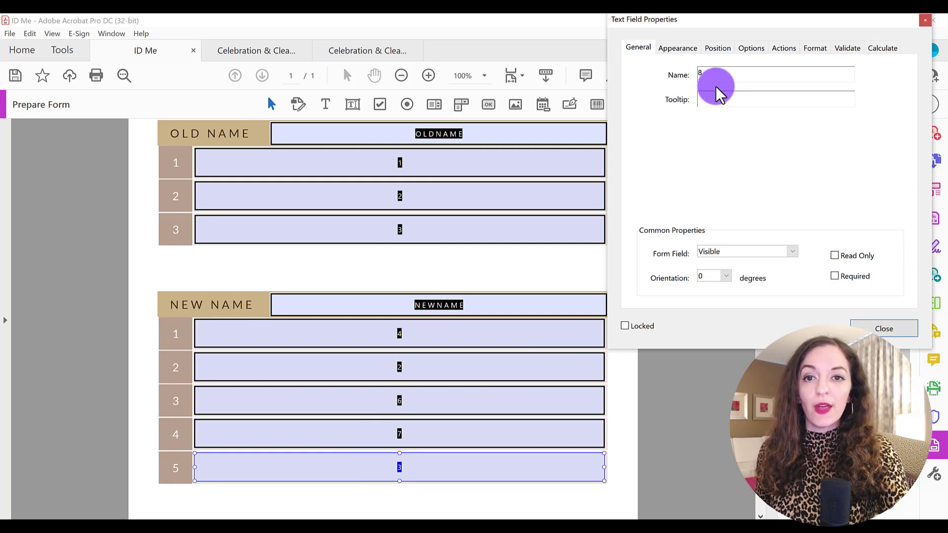
pyautogui.click(747, 52)
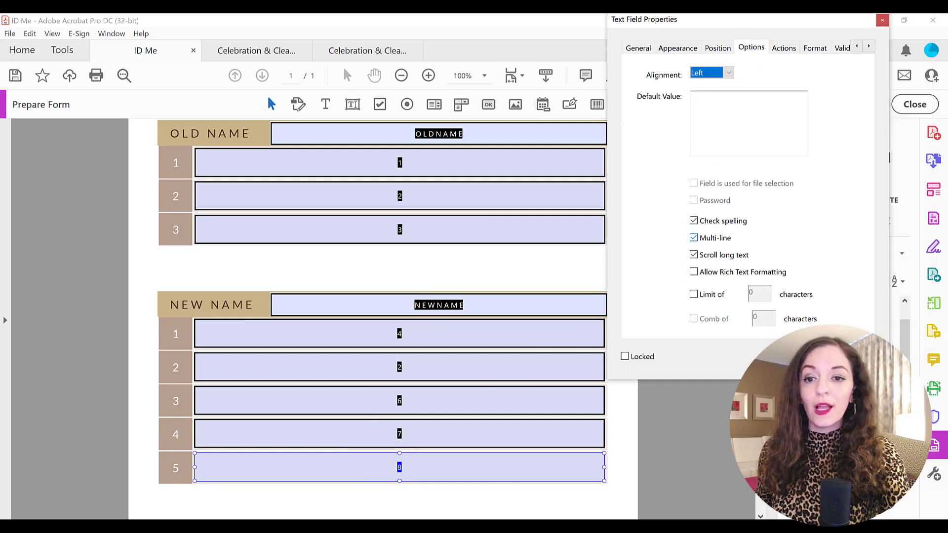
pyautogui.click(846, 357)
pyautogui.click(684, 425)
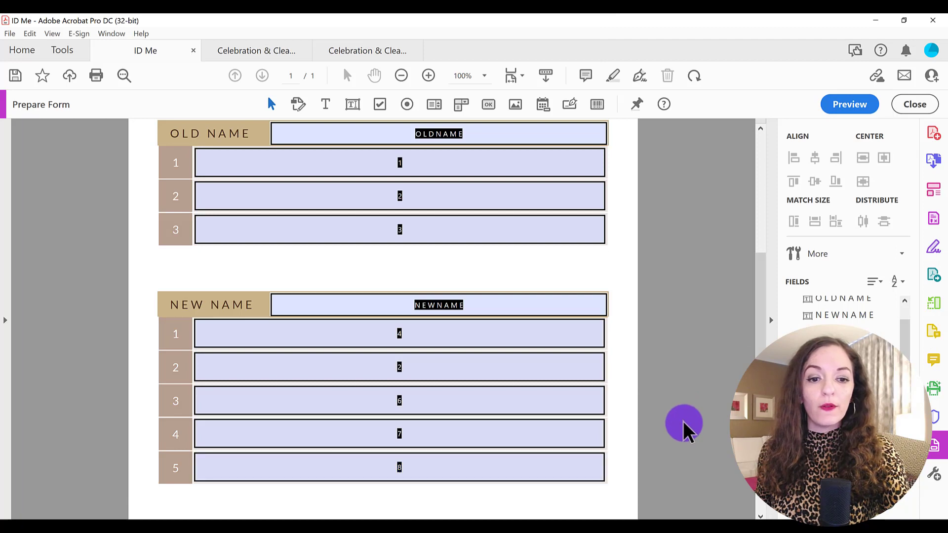
# Preview the whole form page and check that the New Name row 1 and row 2 fields accept entry separately.
pyautogui.click(353, 154)
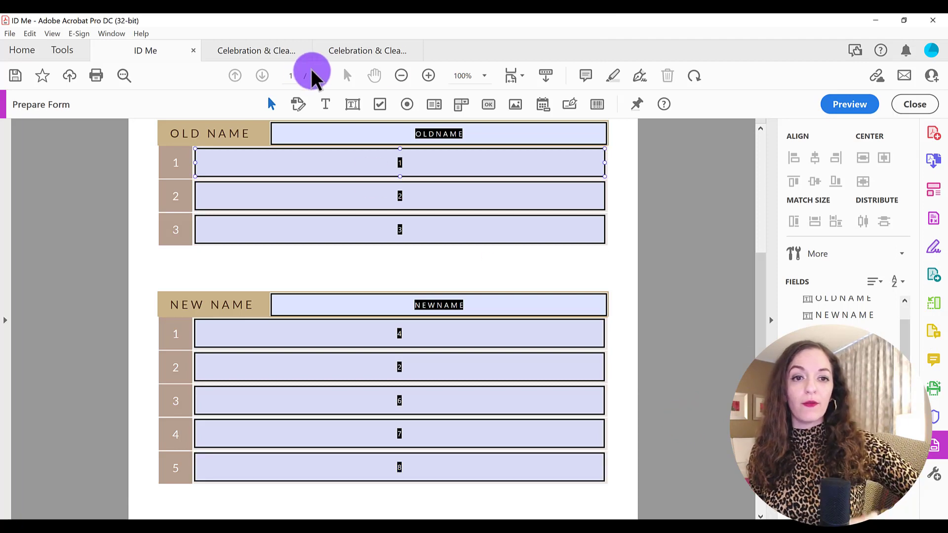
pyautogui.click(847, 106)
pyautogui.click(401, 76)
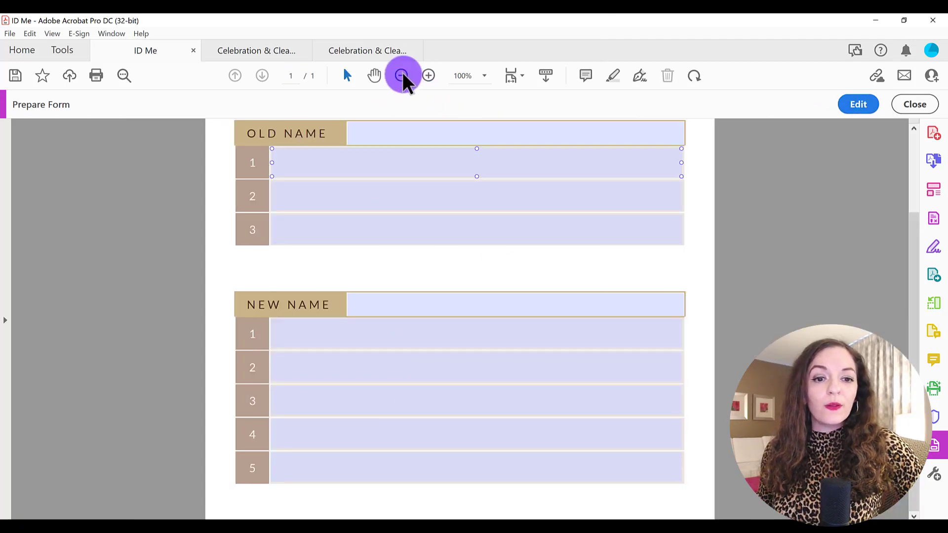
pyautogui.click(357, 390)
pyautogui.click(396, 404)
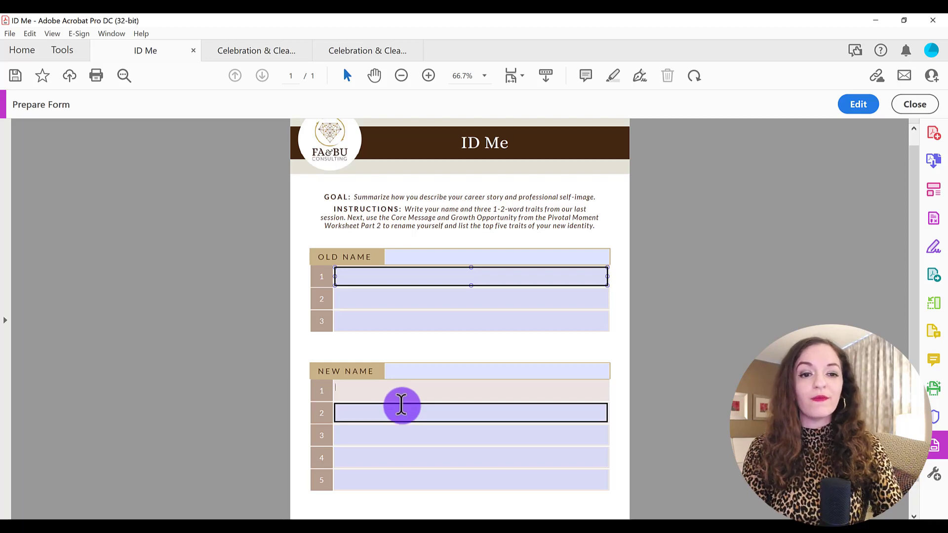
pyautogui.click(404, 76)
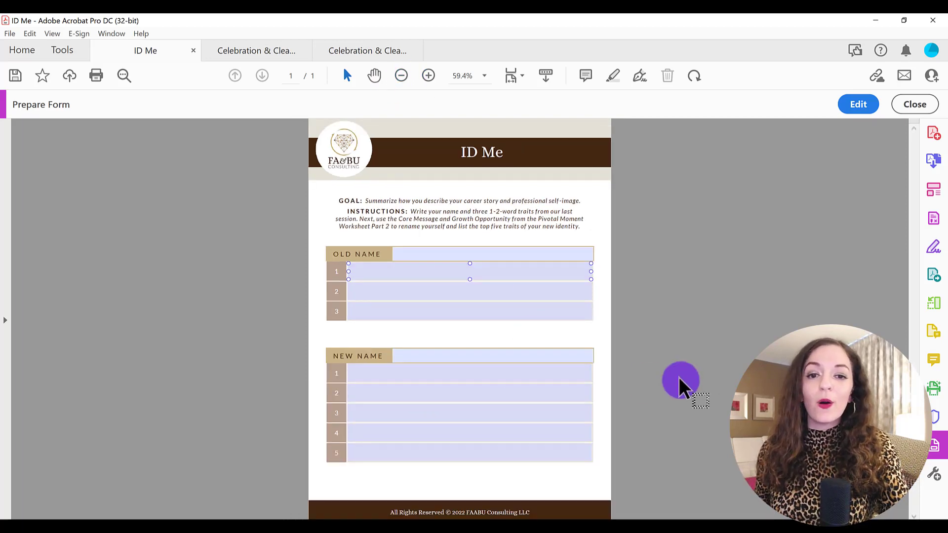